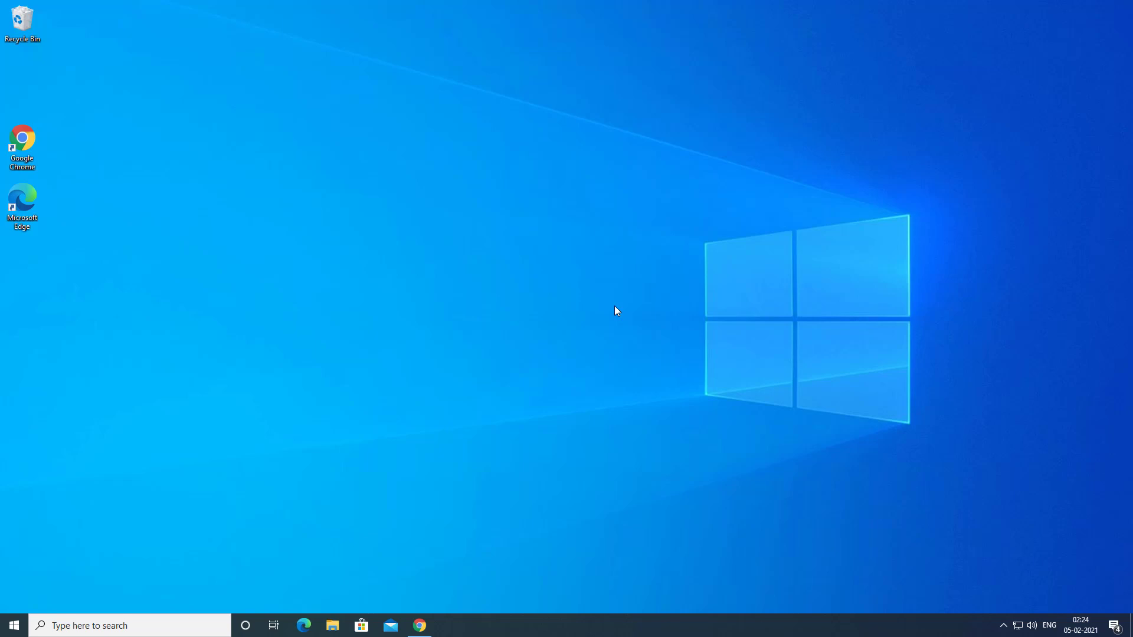
Step: In File Explorer's This PC, select Local Disk (C:), showing 35.6 GB free of 59.4 GB
{"action": "left_click", "coordinate": [332, 626]}
{"action": "left_click", "coordinate": [284, 320]}
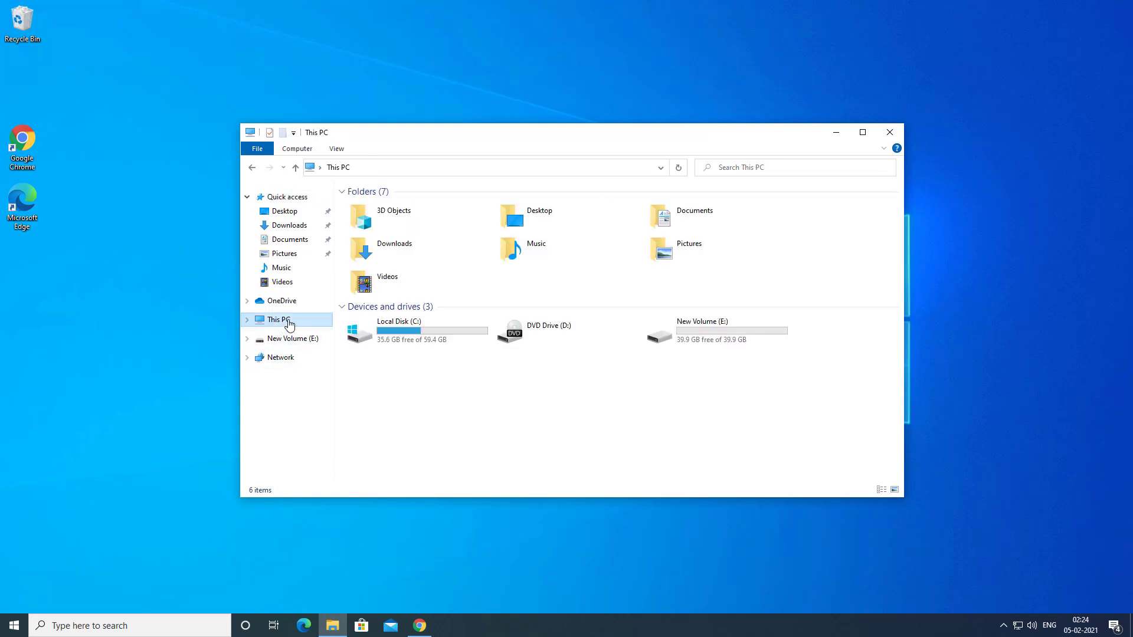
{"action": "left_click", "coordinate": [439, 342]}
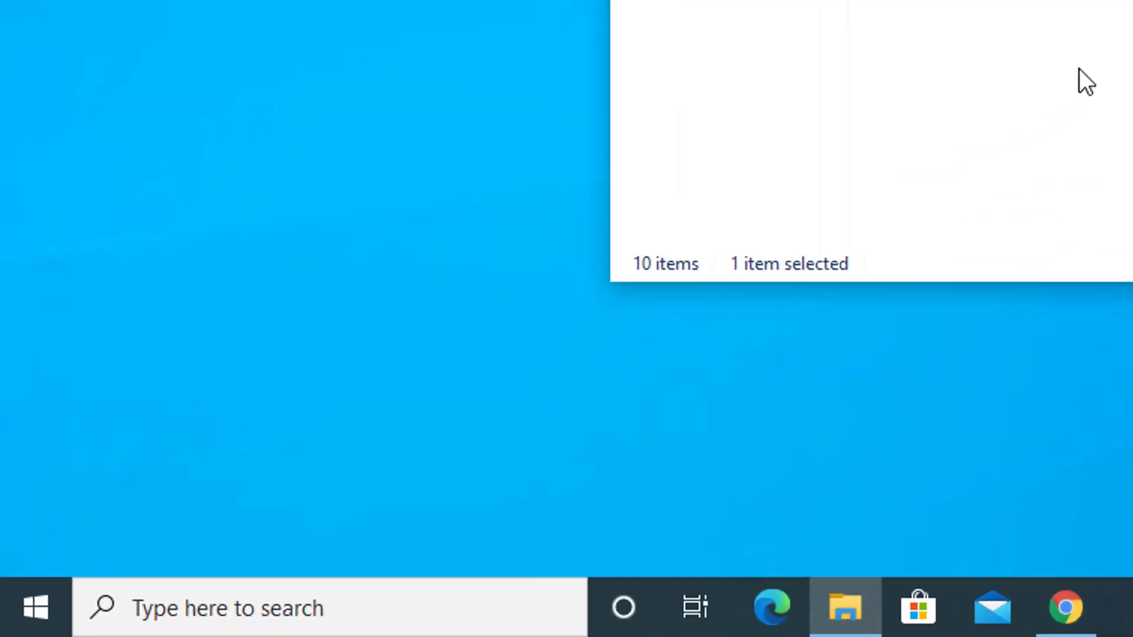
Step: Launch Disk Management with diskmgmt.msc and move its window down and right
{"action": "key", "text": "super+r"}
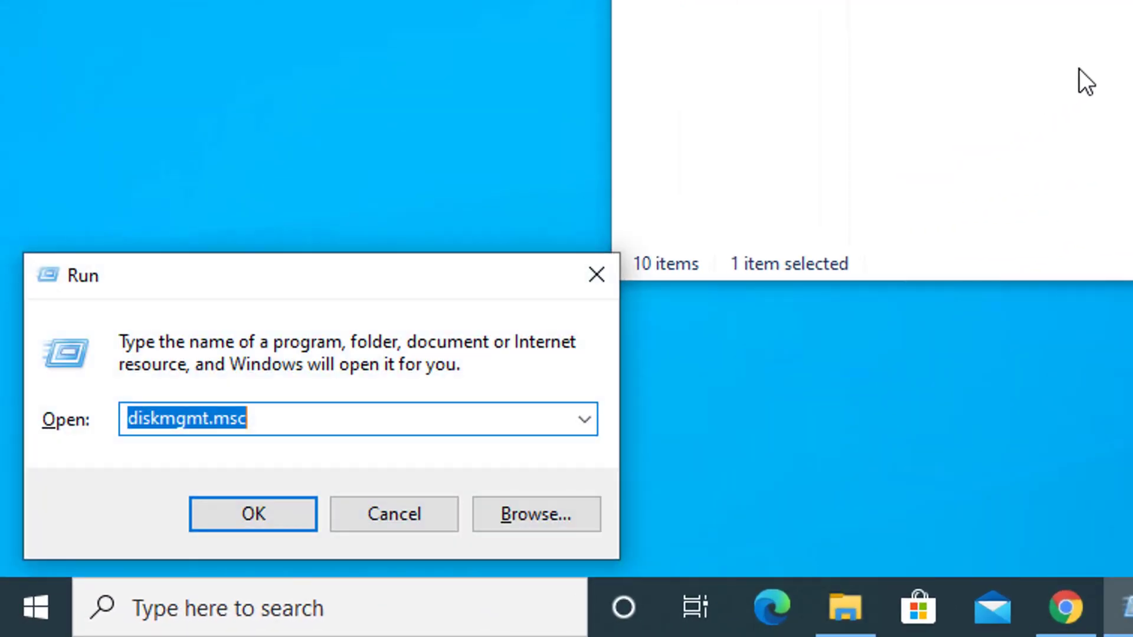
{"action": "type", "text": "dis"}
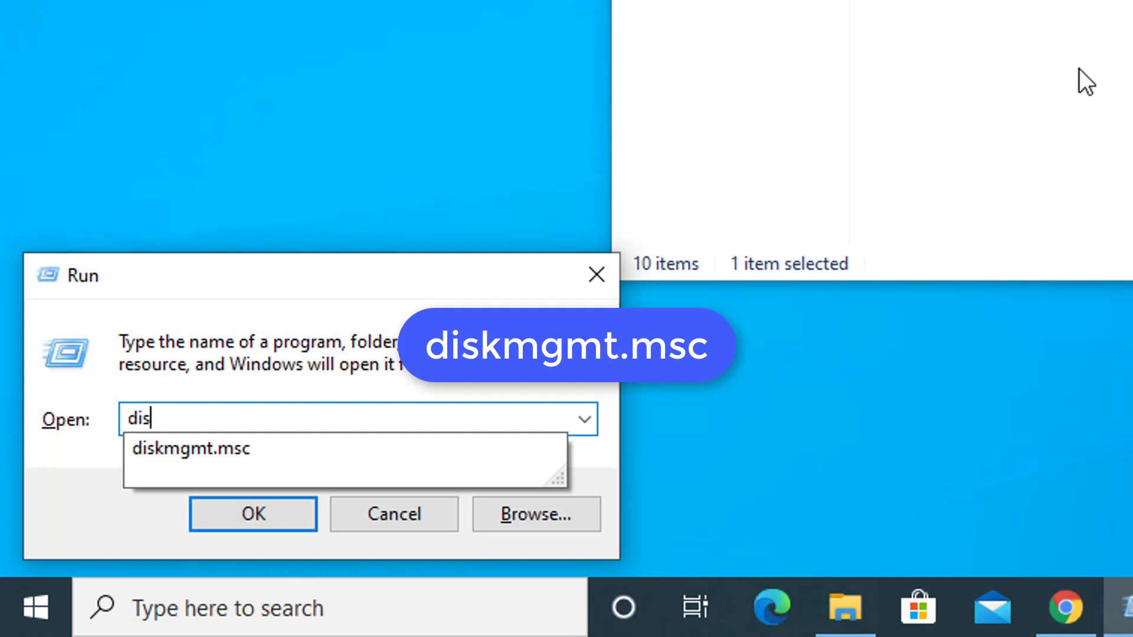
{"action": "type", "text": "kmgmt.msc"}
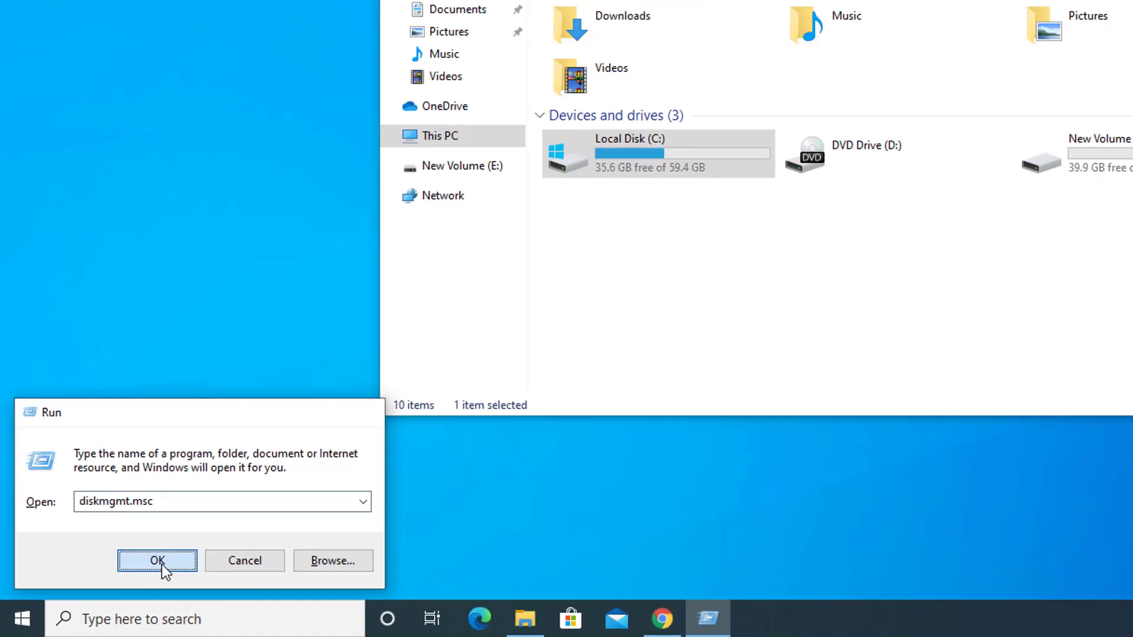
{"action": "left_click", "coordinate": [253, 513]}
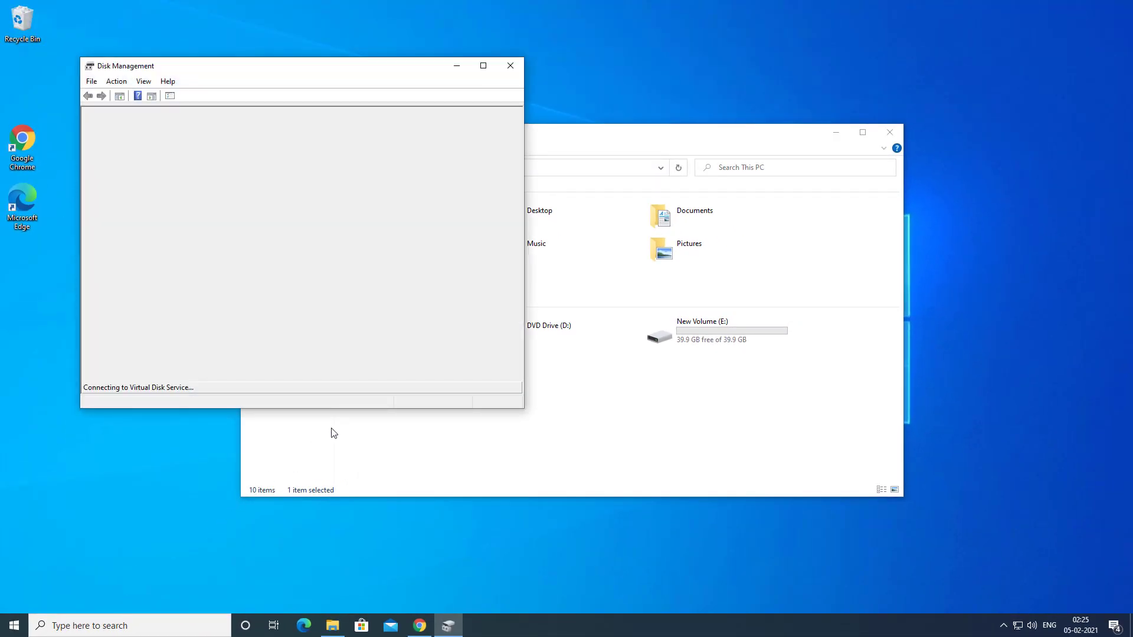
{"action": "left_click_drag", "start_coordinate": [354, 79], "coordinate": [589, 161]}
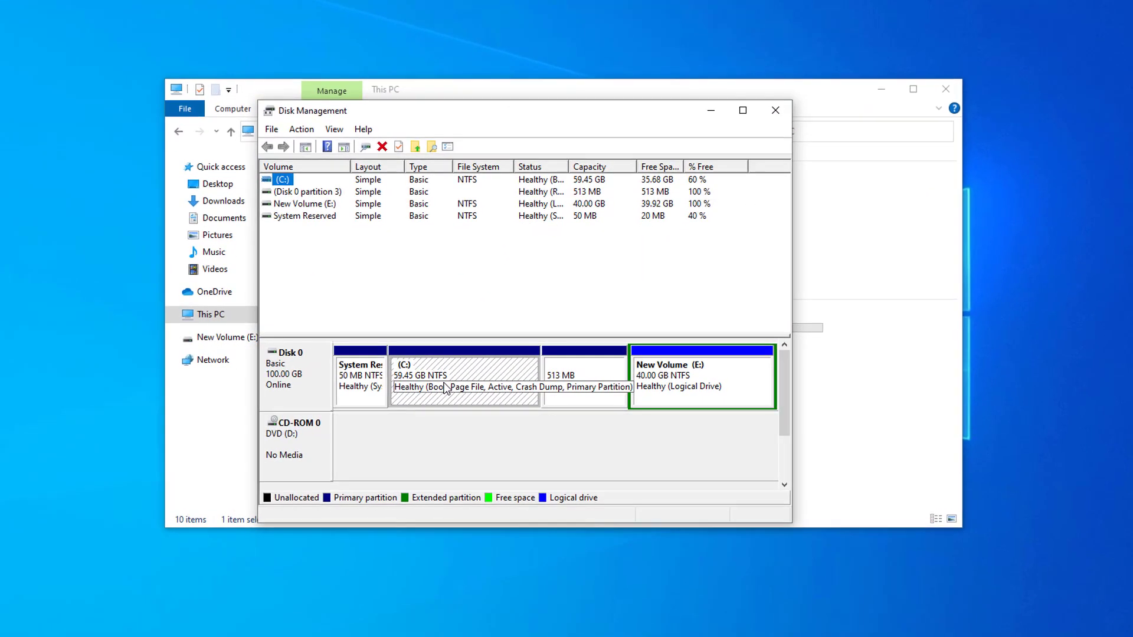
Step: Check C:'s actions to confirm Extend Volume is greyed out, then dismiss the menu
{"action": "left_click", "coordinate": [460, 380]}
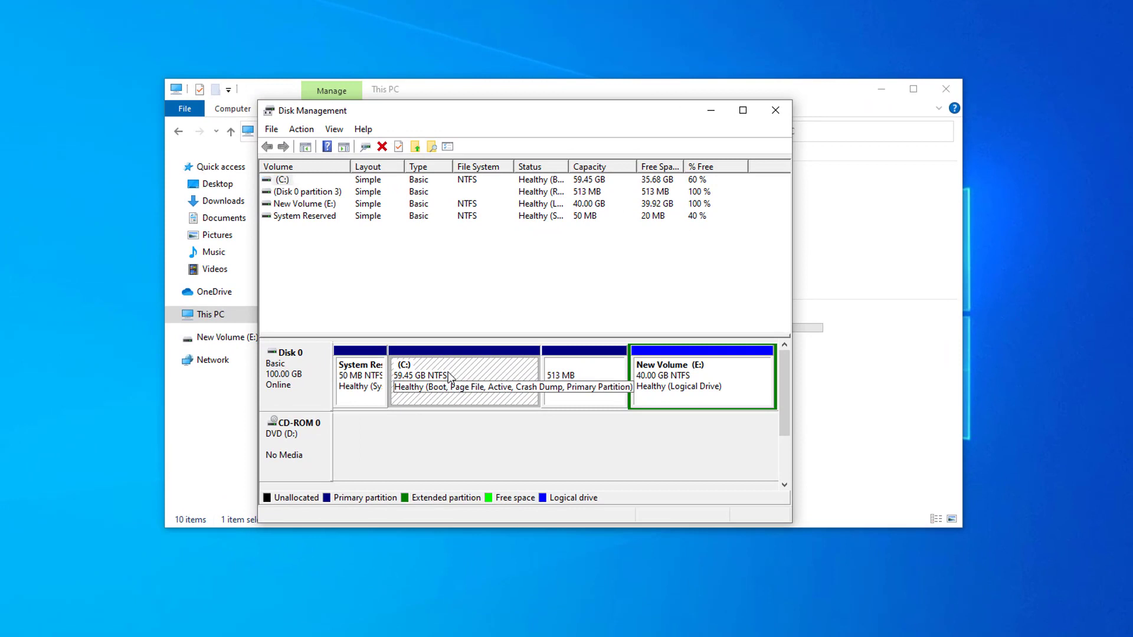
{"action": "right_click", "coordinate": [447, 372]}
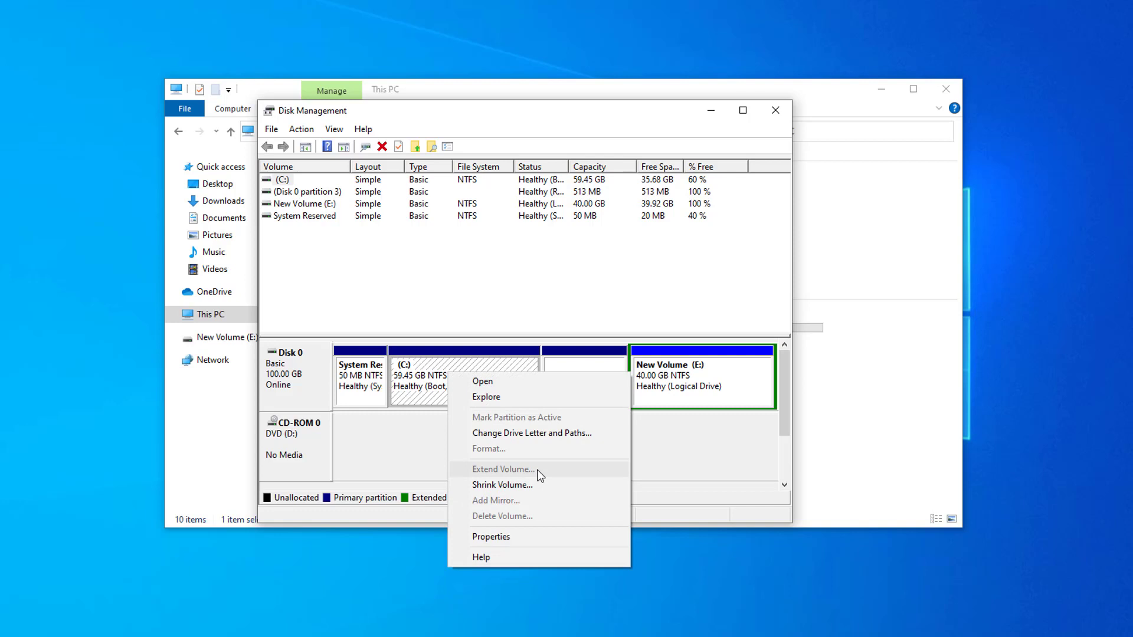
{"action": "left_click", "coordinate": [648, 450]}
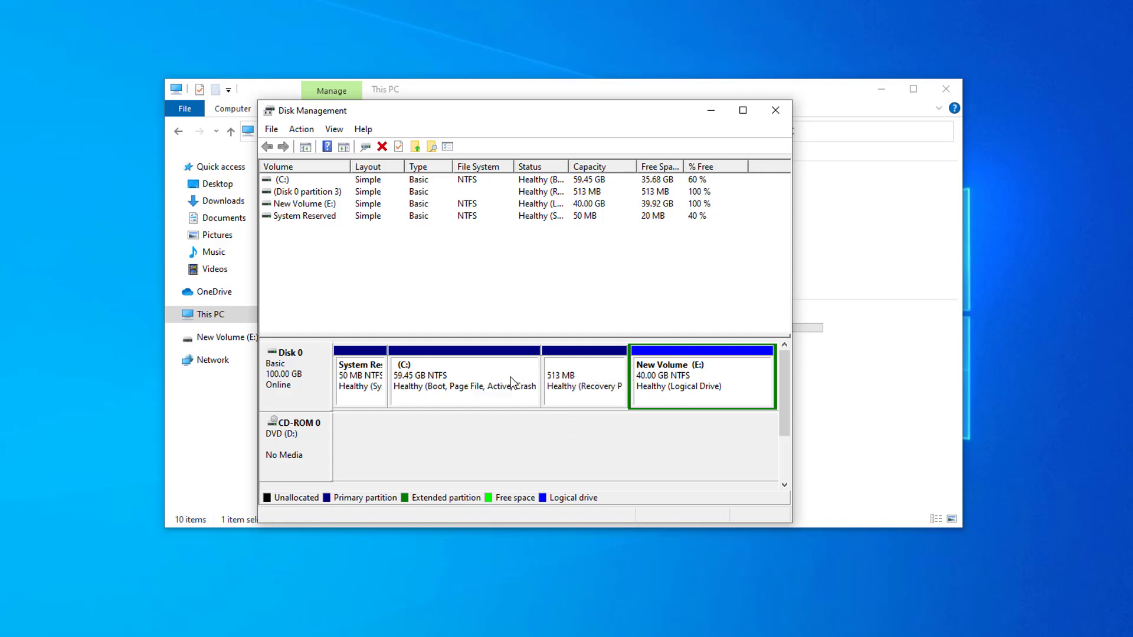
{"action": "left_click", "coordinate": [576, 377]}
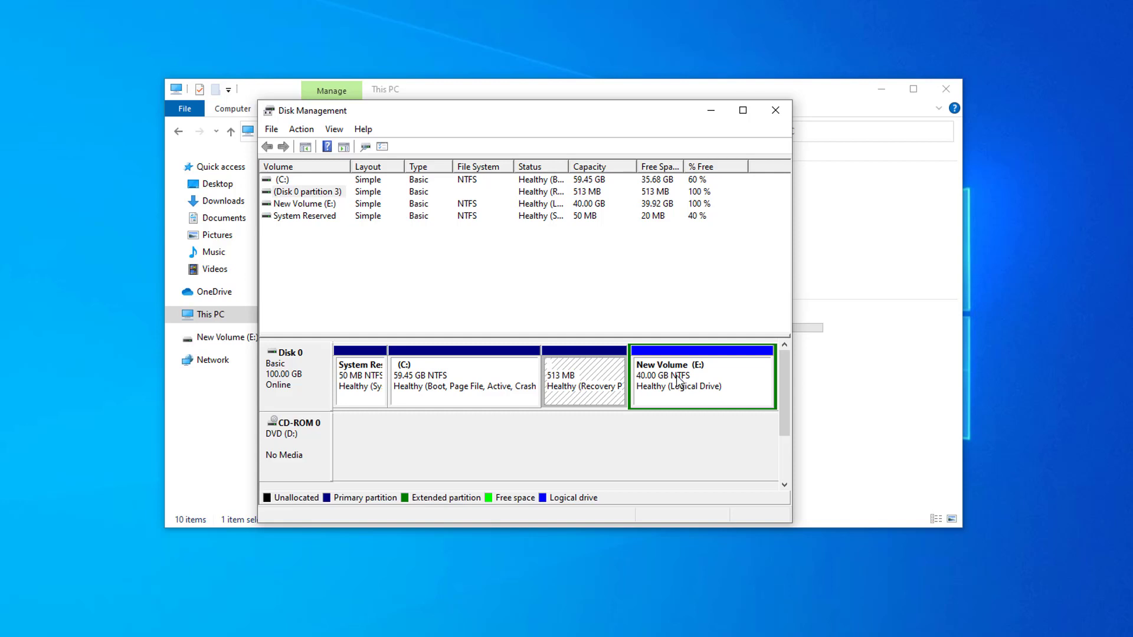
Step: Delete the New Volume (E:) volume
{"action": "left_click", "coordinate": [489, 389]}
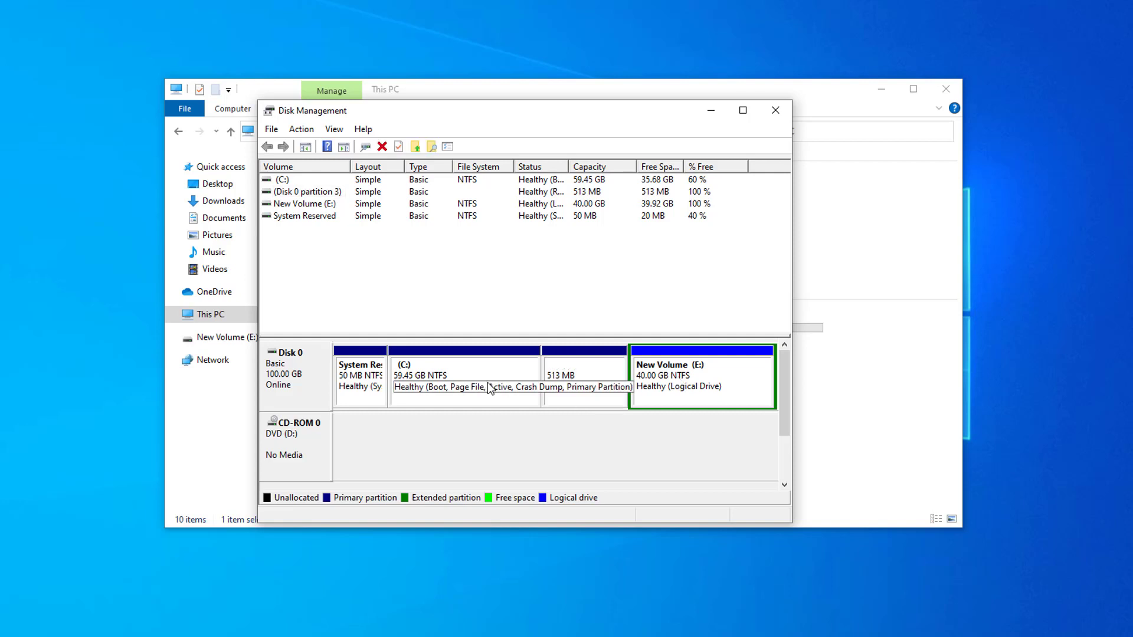
{"action": "right_click", "coordinate": [673, 377]}
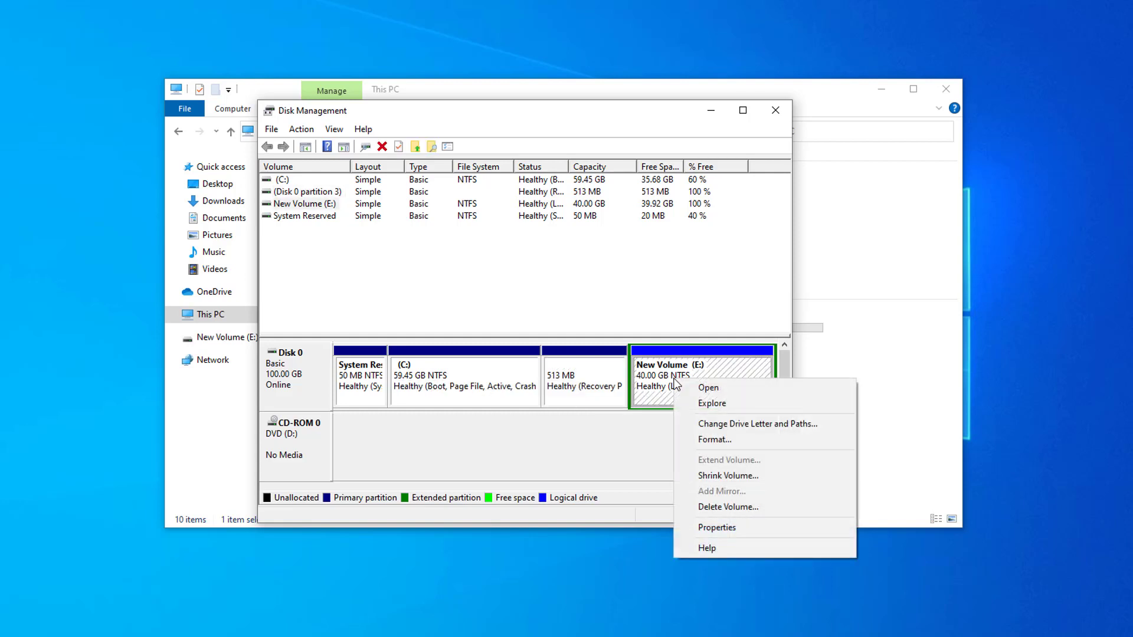
{"action": "left_click", "coordinate": [716, 506]}
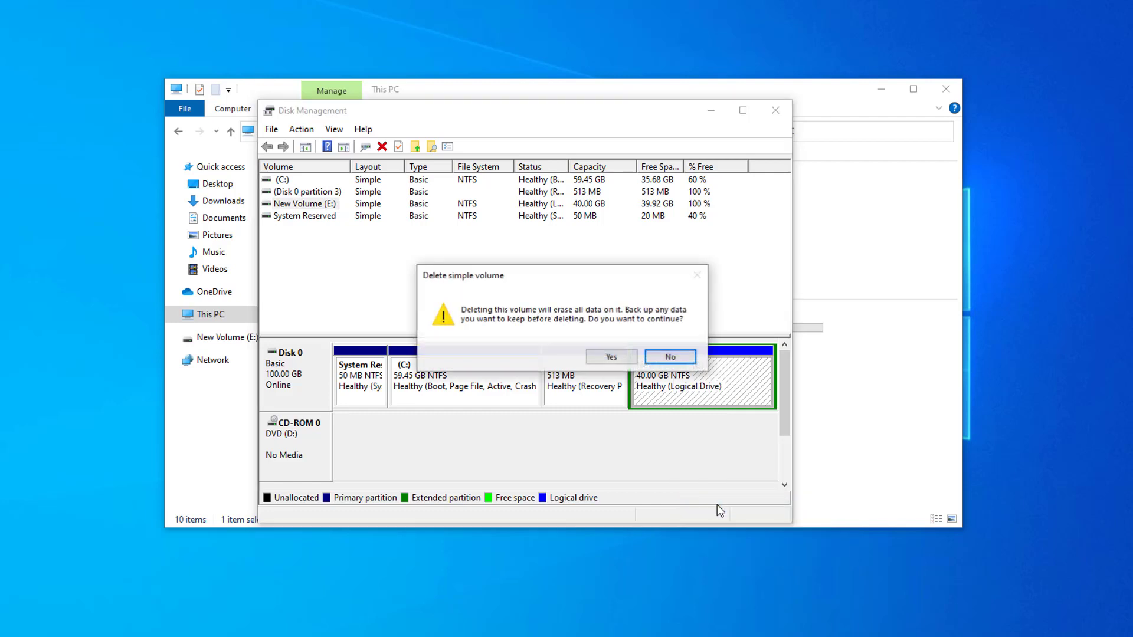
{"action": "left_click", "coordinate": [612, 357]}
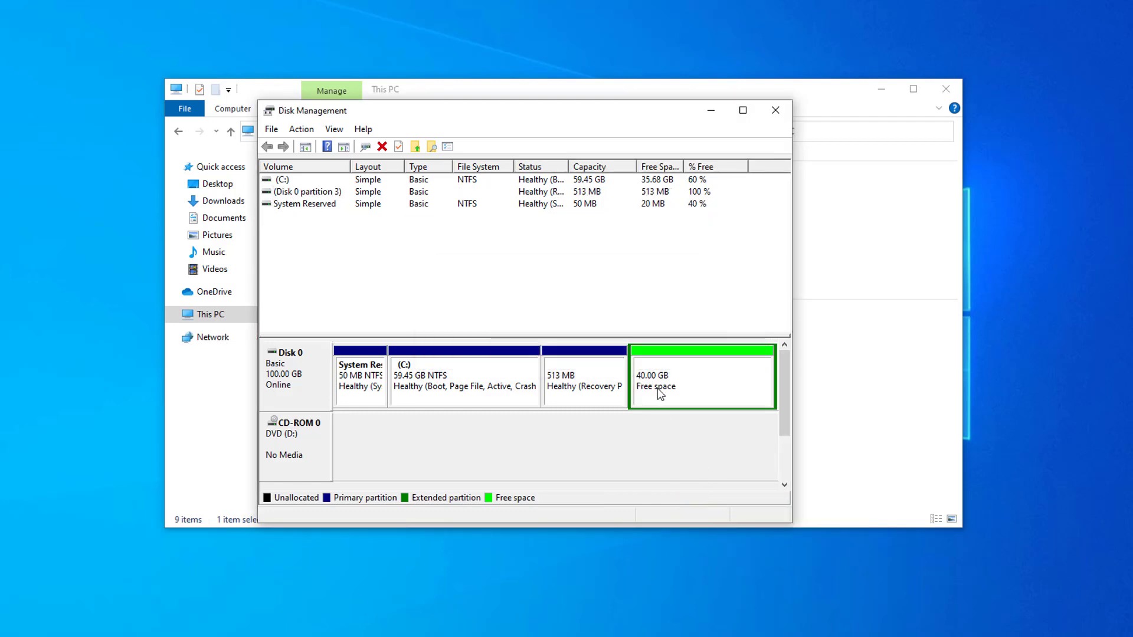
Step: Delete the leftover 40 GB extended partition, leaving it unallocated
{"action": "right_click", "coordinate": [657, 389]}
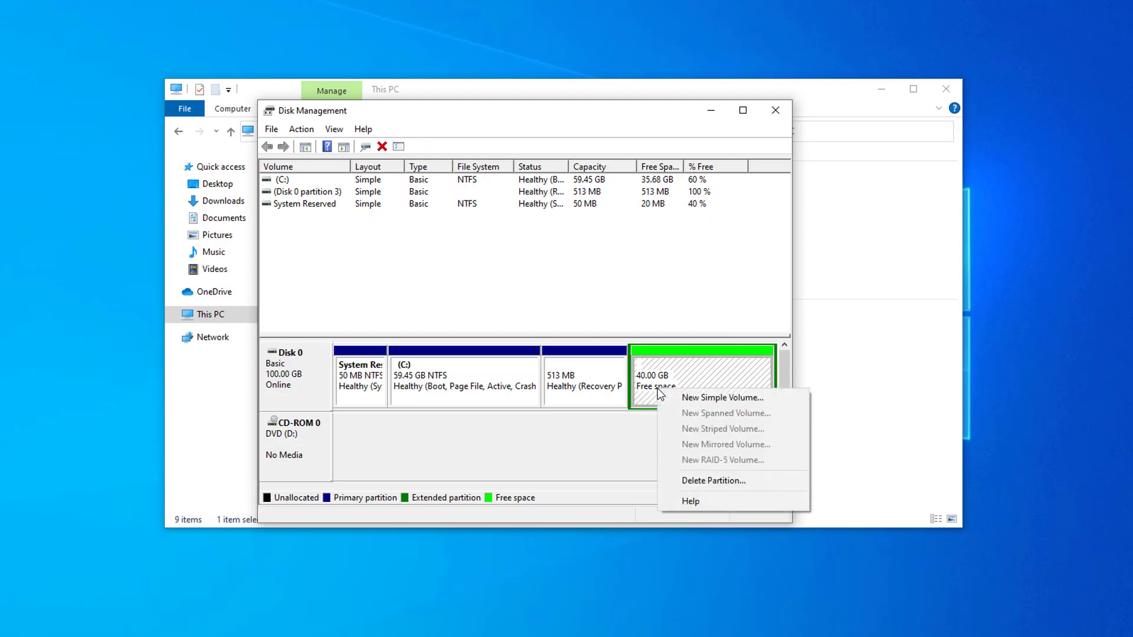
{"action": "left_click", "coordinate": [704, 475]}
{"action": "left_click", "coordinate": [603, 358]}
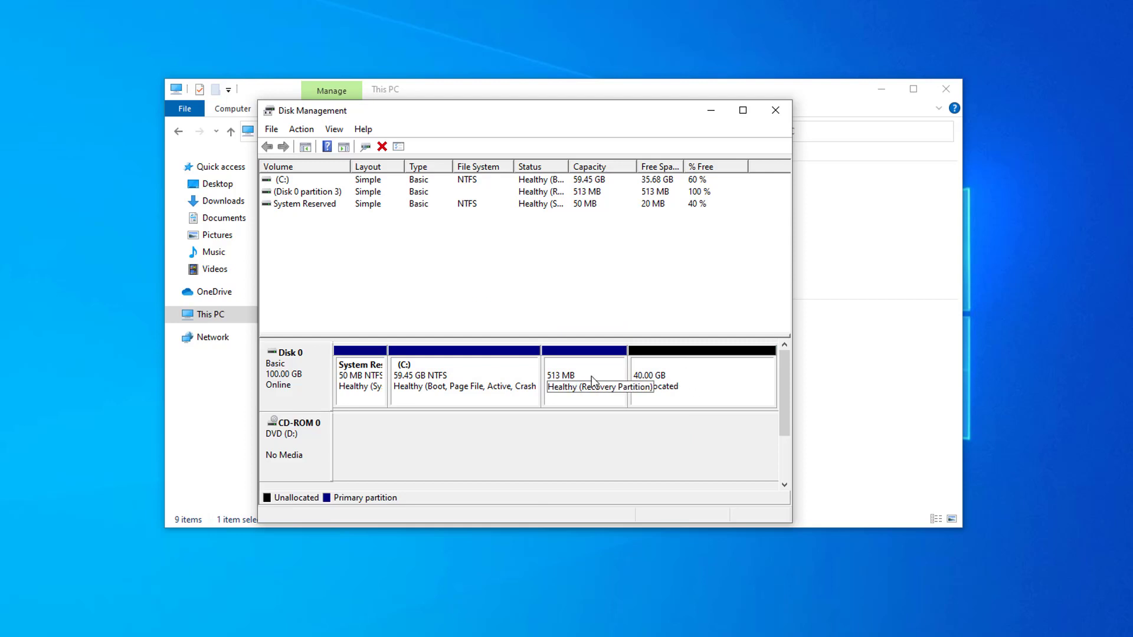
{"action": "right_click", "coordinate": [461, 380]}
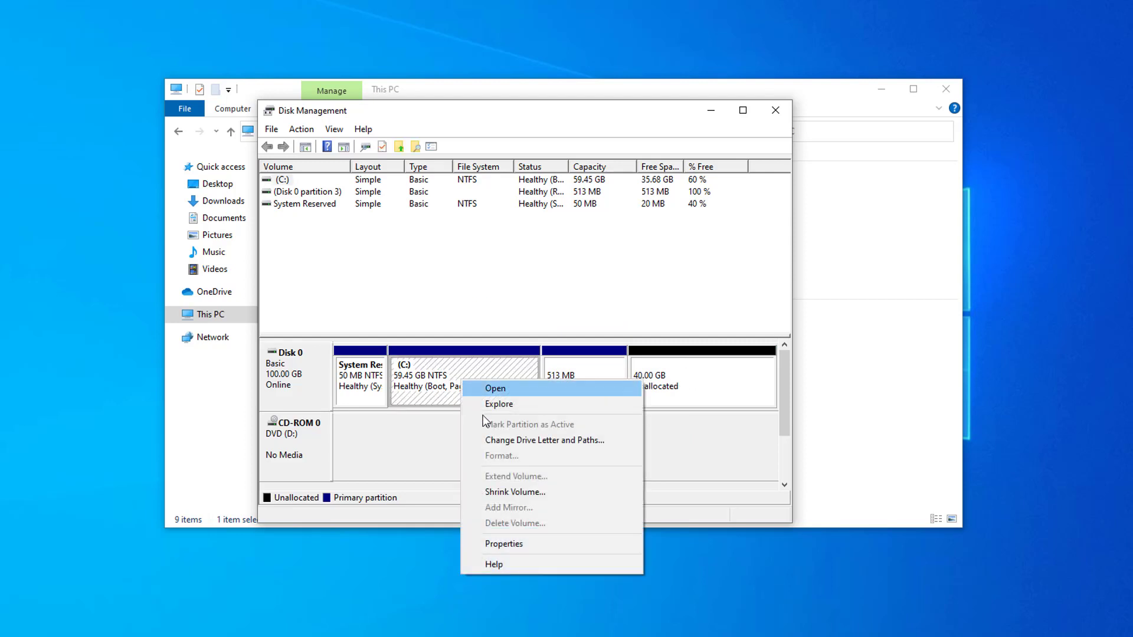
{"action": "left_click", "coordinate": [669, 434]}
{"action": "left_click", "coordinate": [588, 391]}
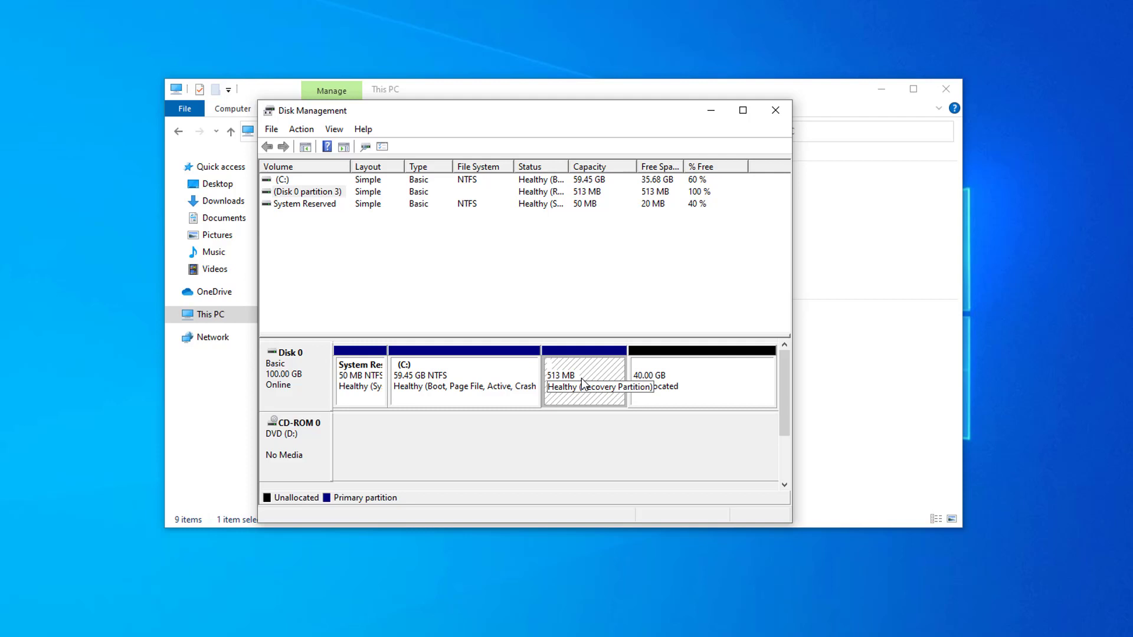
{"action": "left_click", "coordinate": [582, 421]}
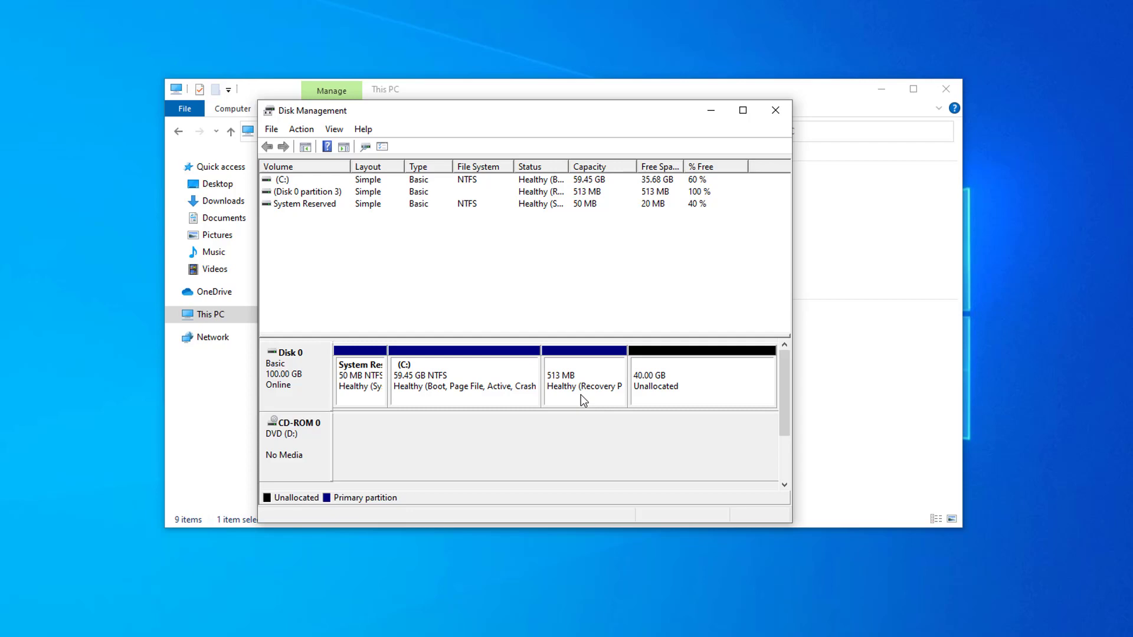
Step: Open an administrator Command Prompt and start diskpart
{"action": "left_click", "coordinate": [0, 636]}
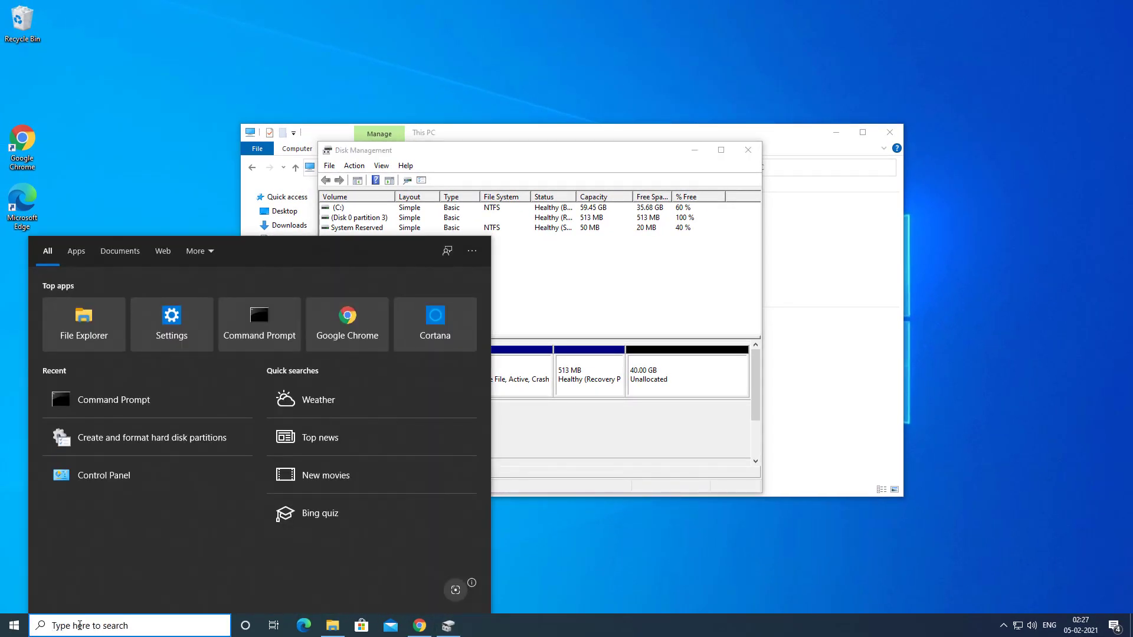
{"action": "type", "text": "cmd"}
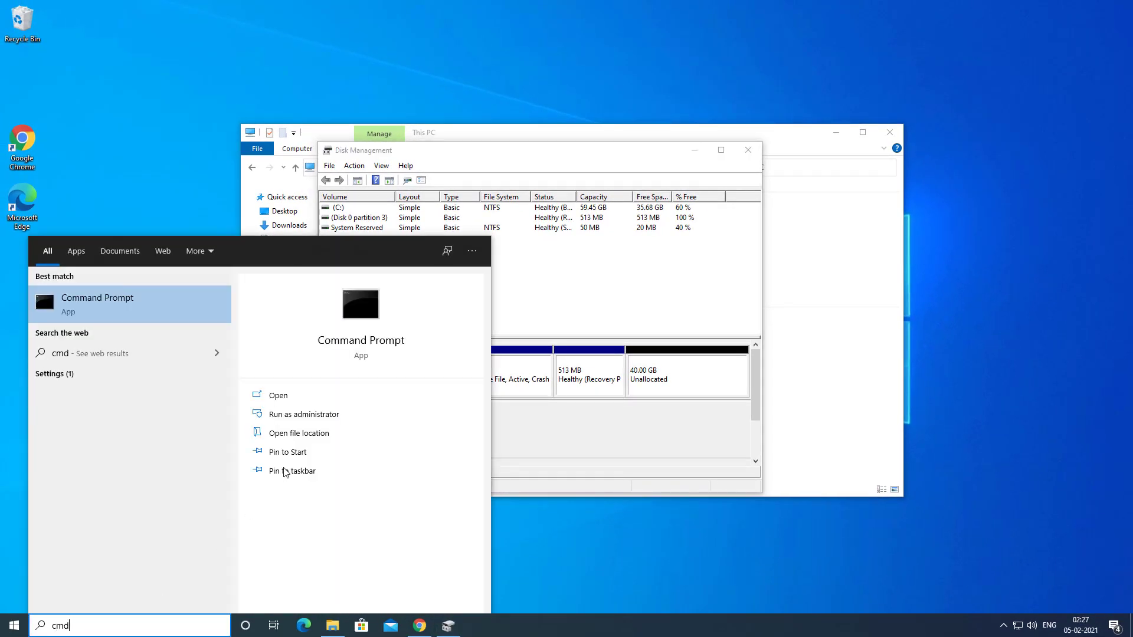
{"action": "left_click", "coordinate": [289, 415]}
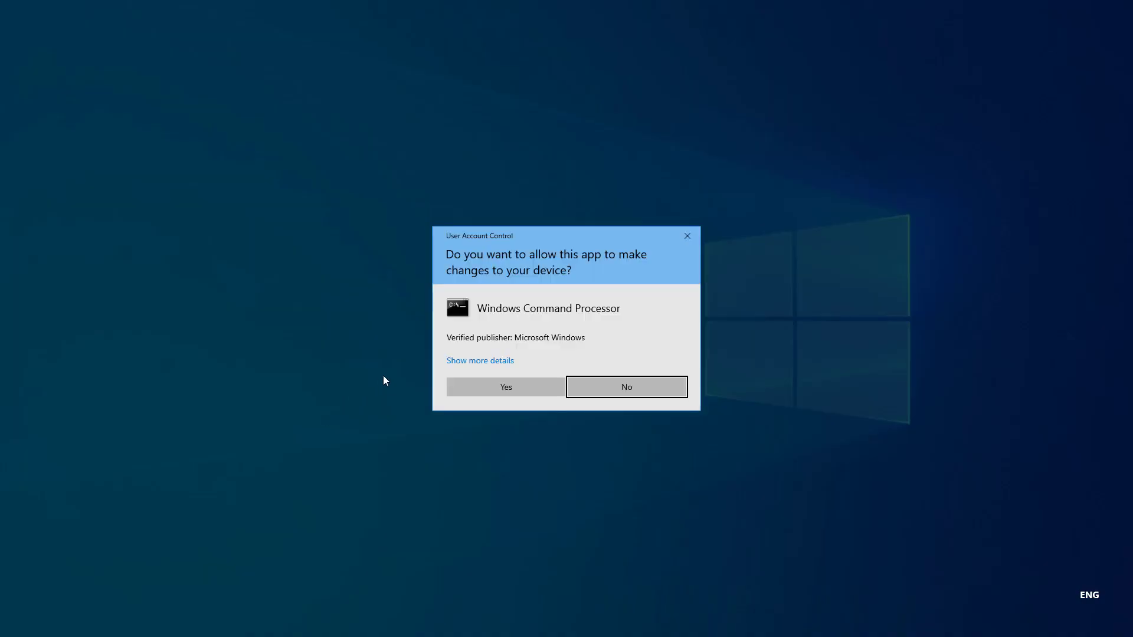
{"action": "left_click", "coordinate": [466, 387]}
{"action": "type", "text": "diskpa"}
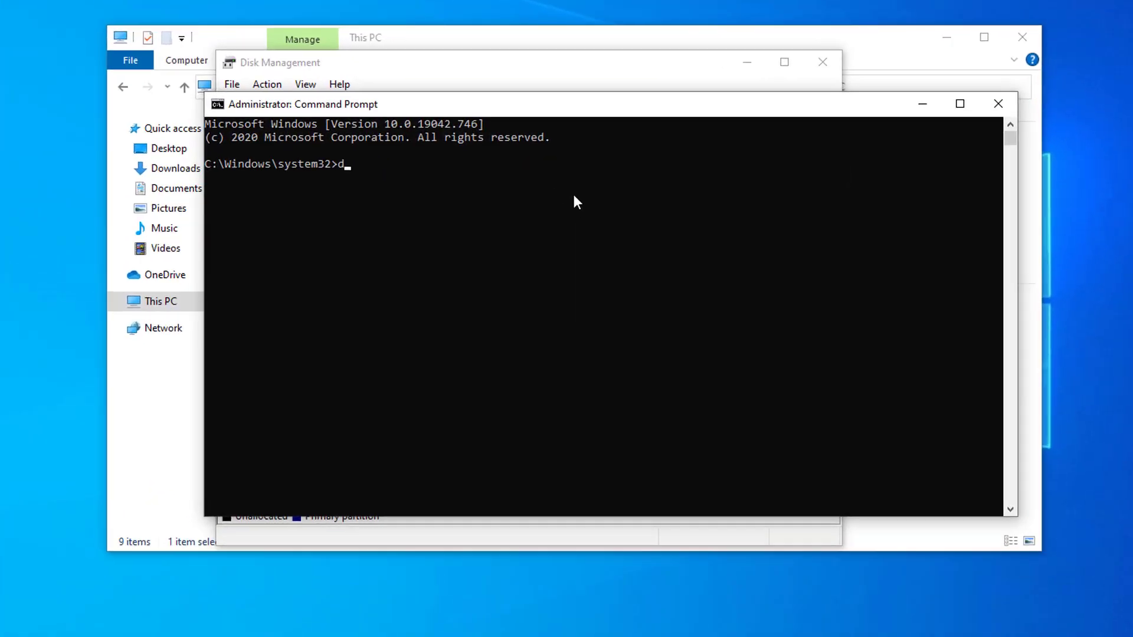
{"action": "type", "text": "rt"}
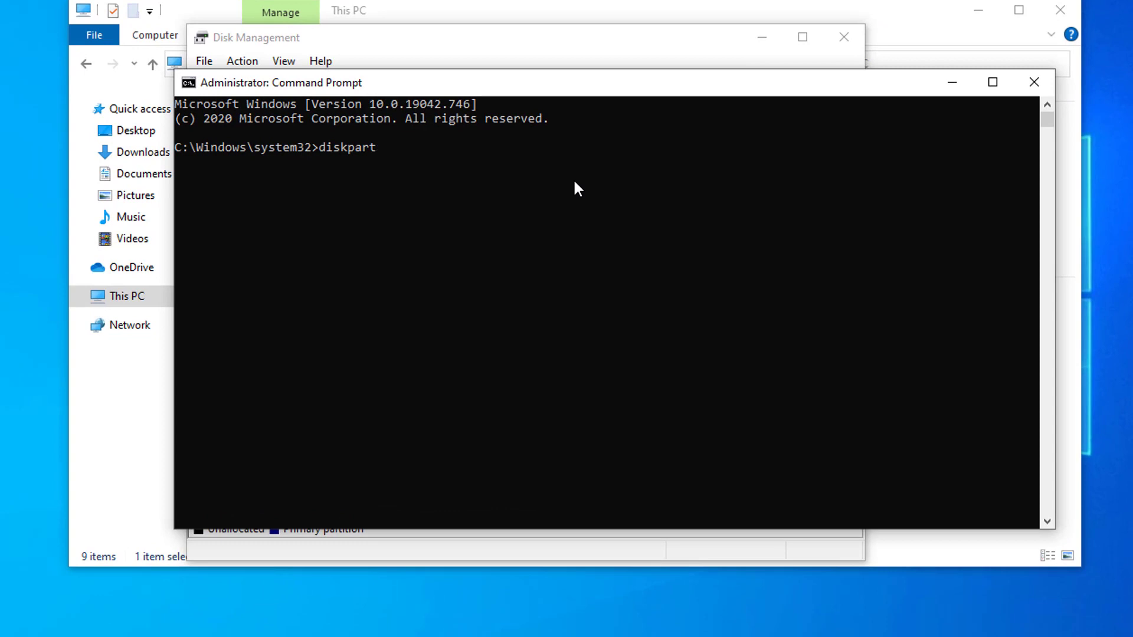
{"action": "key", "text": "Return"}
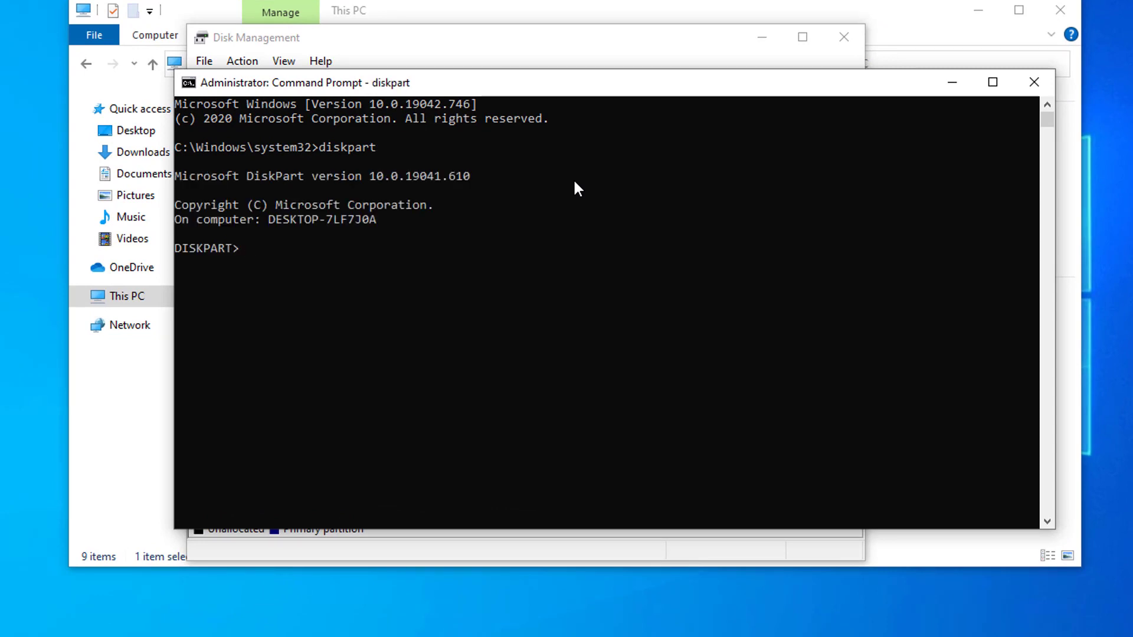
Step: In diskpart, select disk 0, list its partitions, select partition 3 and enter delete partition override
{"action": "type", "text": "list disk"}
{"action": "key", "text": "Return"}
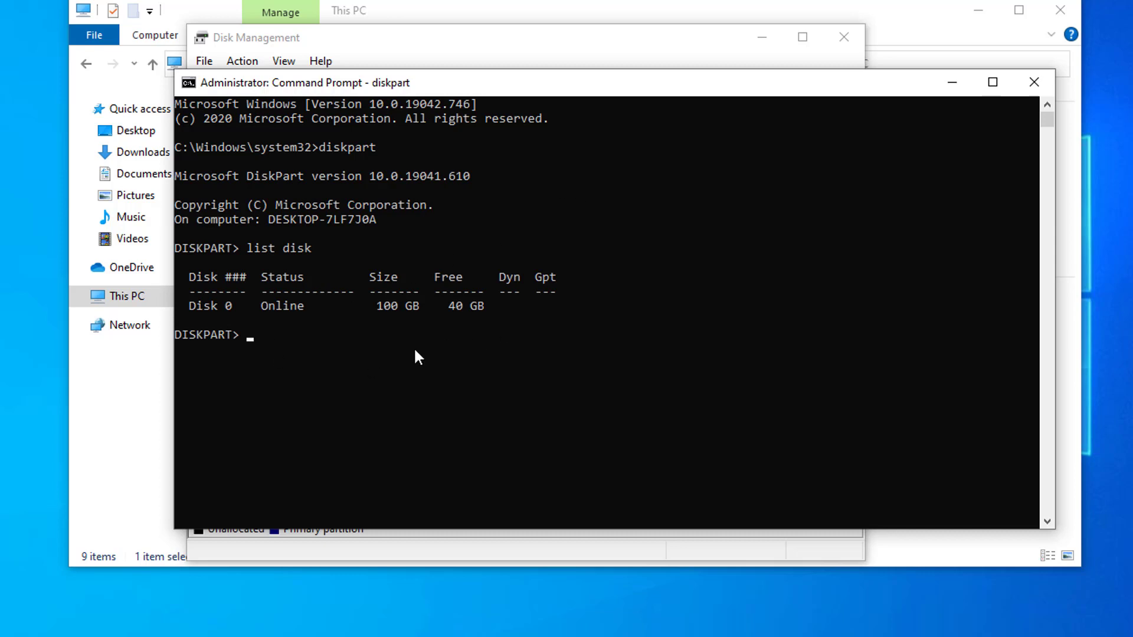
{"action": "type", "text": "select disk 0"}
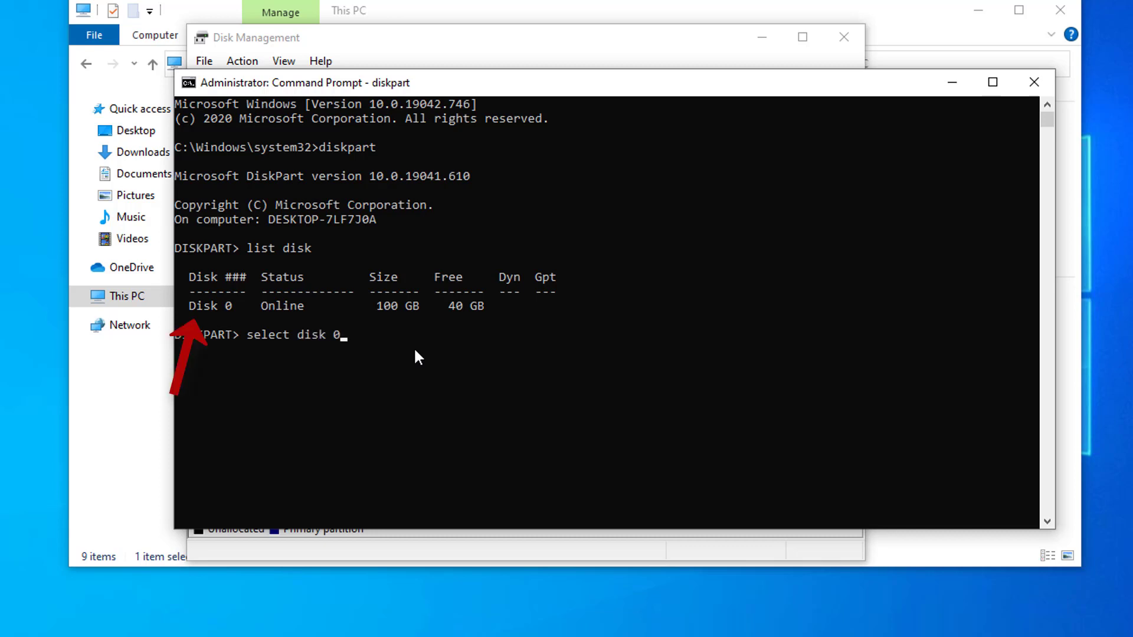
{"action": "key", "text": "Return"}
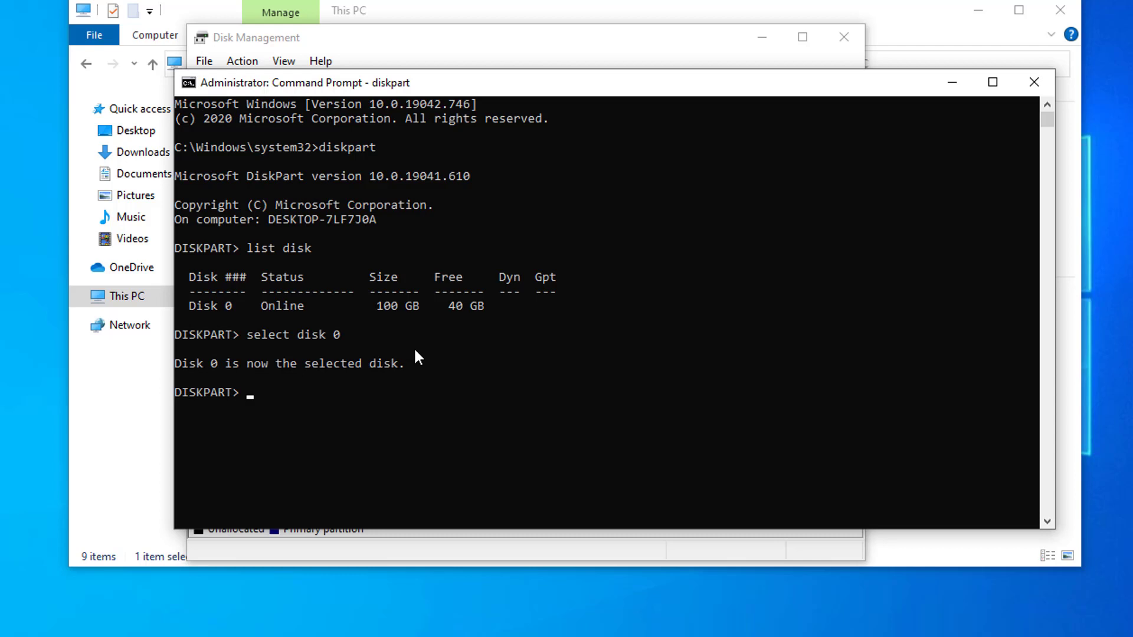
{"action": "type", "text": "list partition"}
{"action": "key", "text": "Return"}
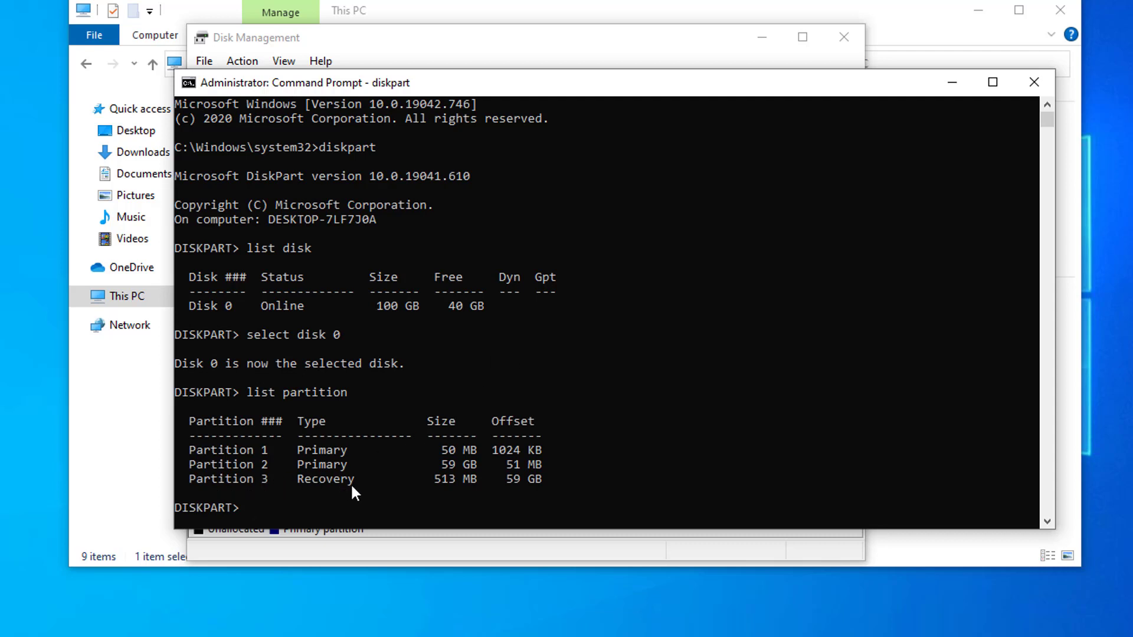
{"action": "type", "text": "select partition 3"}
{"action": "key", "text": "Return"}
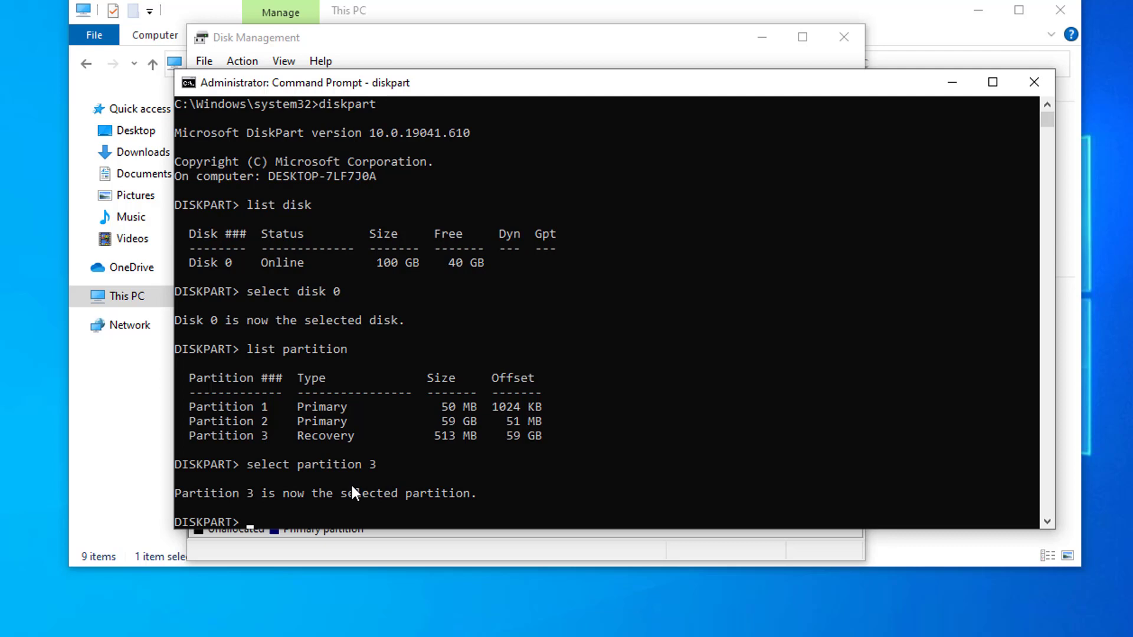
{"action": "type", "text": "delete partition ov"}
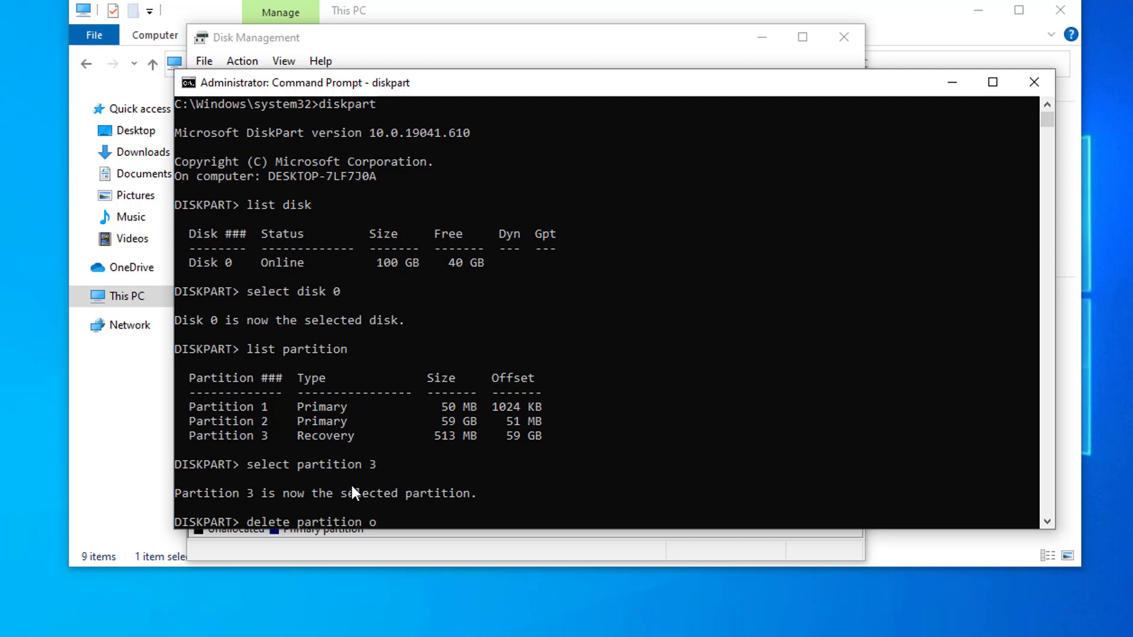
{"action": "type", "text": "erride"}
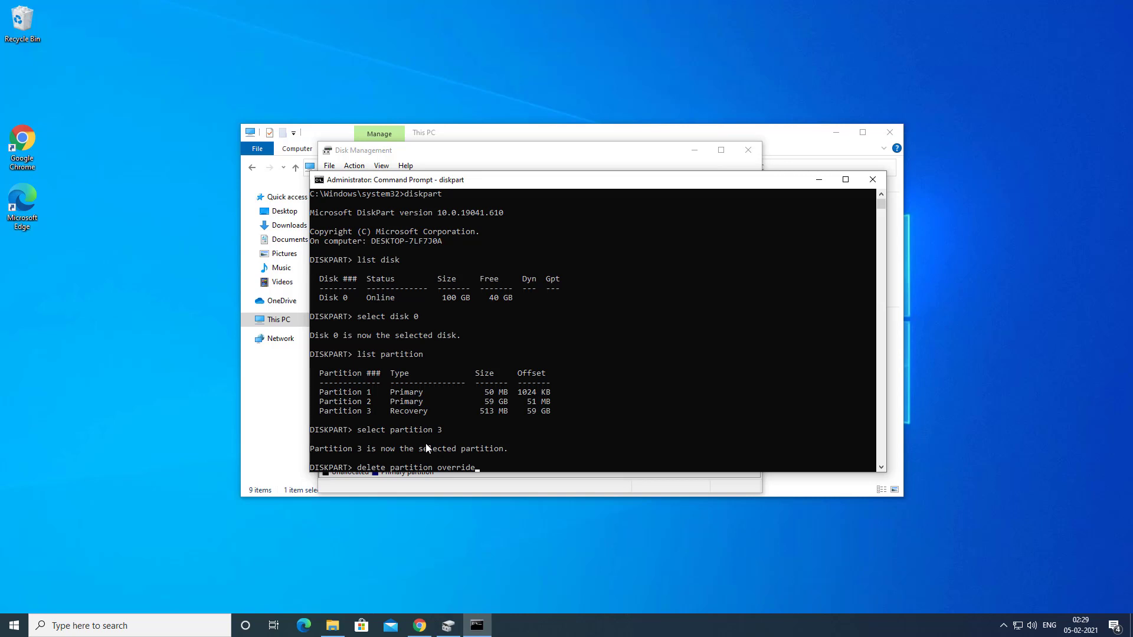
{"action": "left_click", "coordinate": [819, 179]}
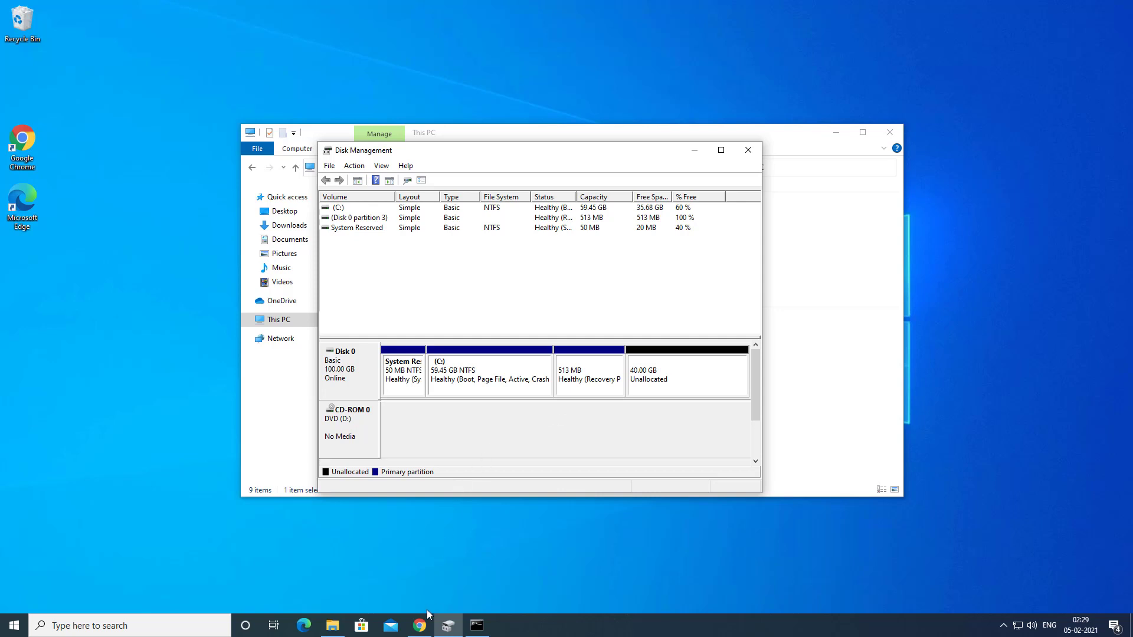
Step: View the AOMEI web page, then launch AOMEI Partition Assistant 9.1 with administrator rights
{"action": "left_click", "coordinate": [419, 624]}
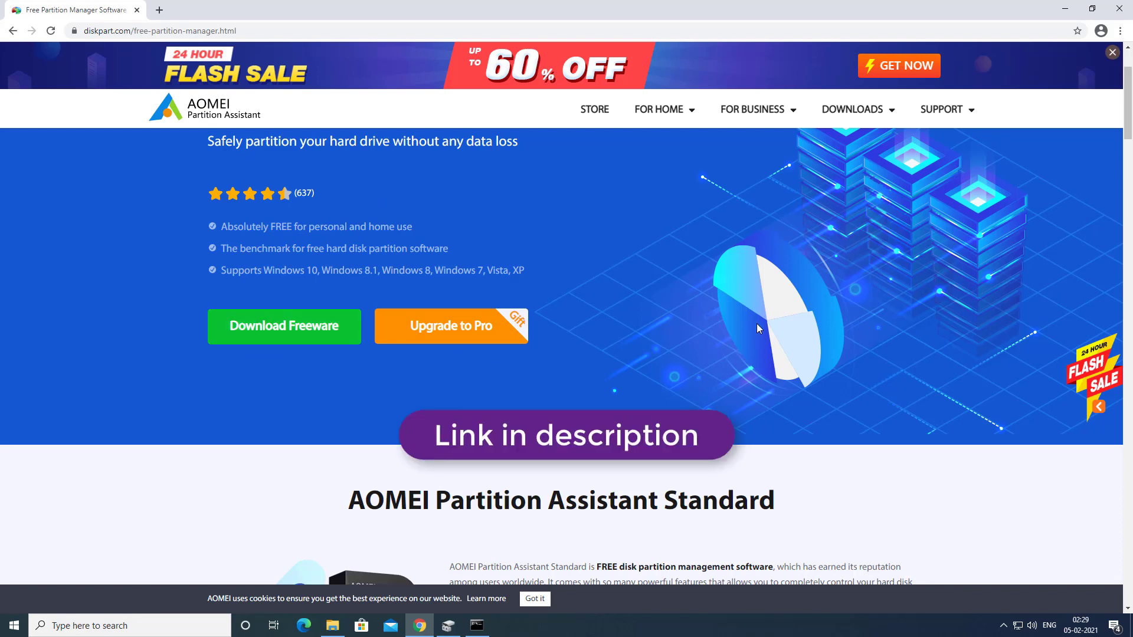
{"action": "left_click", "coordinate": [1064, 10]}
{"action": "left_click", "coordinate": [92, 620]}
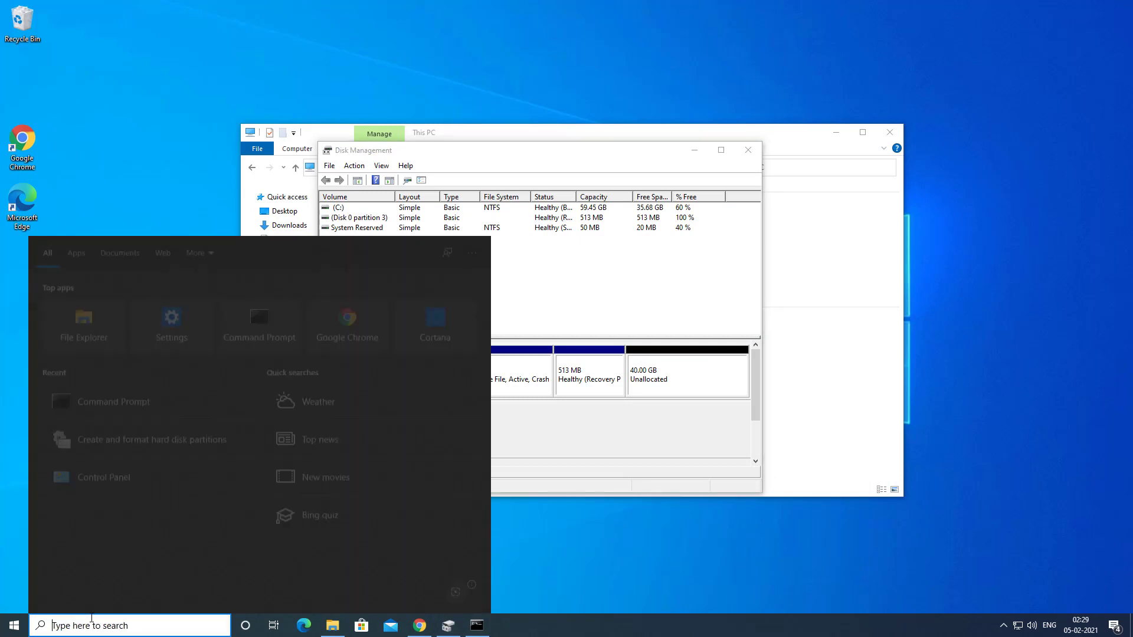
{"action": "type", "text": "ao"}
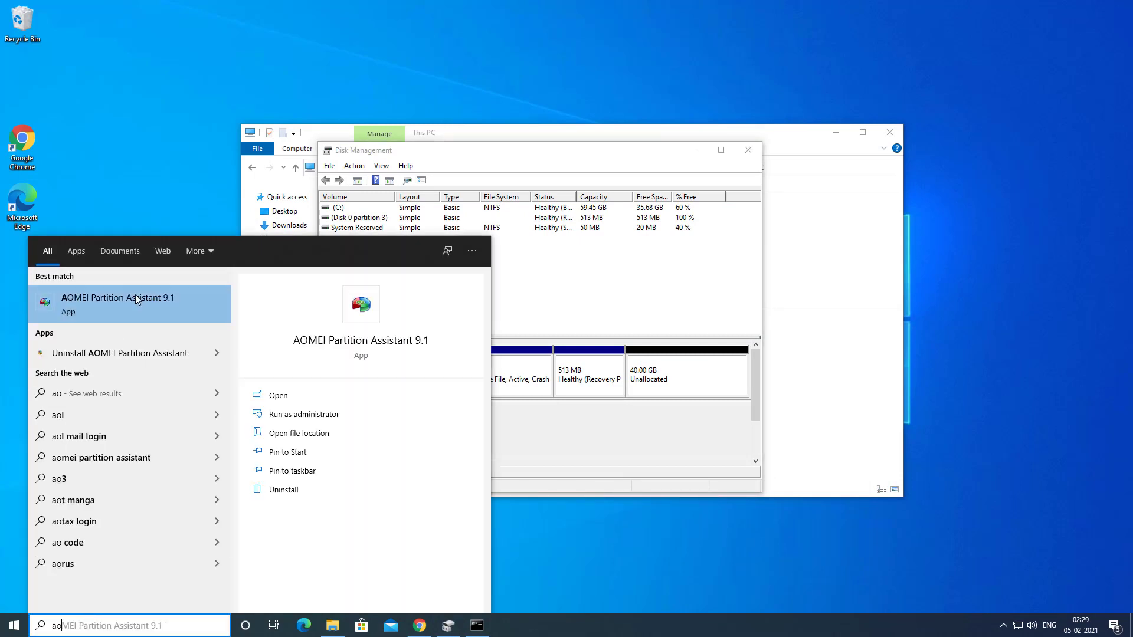
{"action": "left_click", "coordinate": [137, 299]}
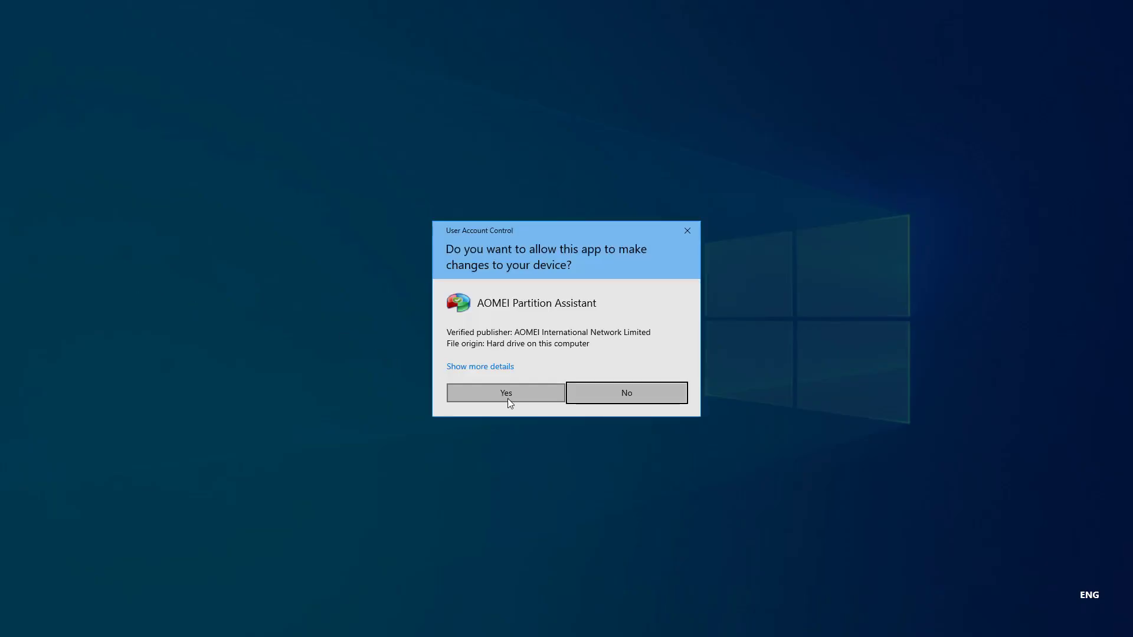
{"action": "left_click", "coordinate": [507, 394]}
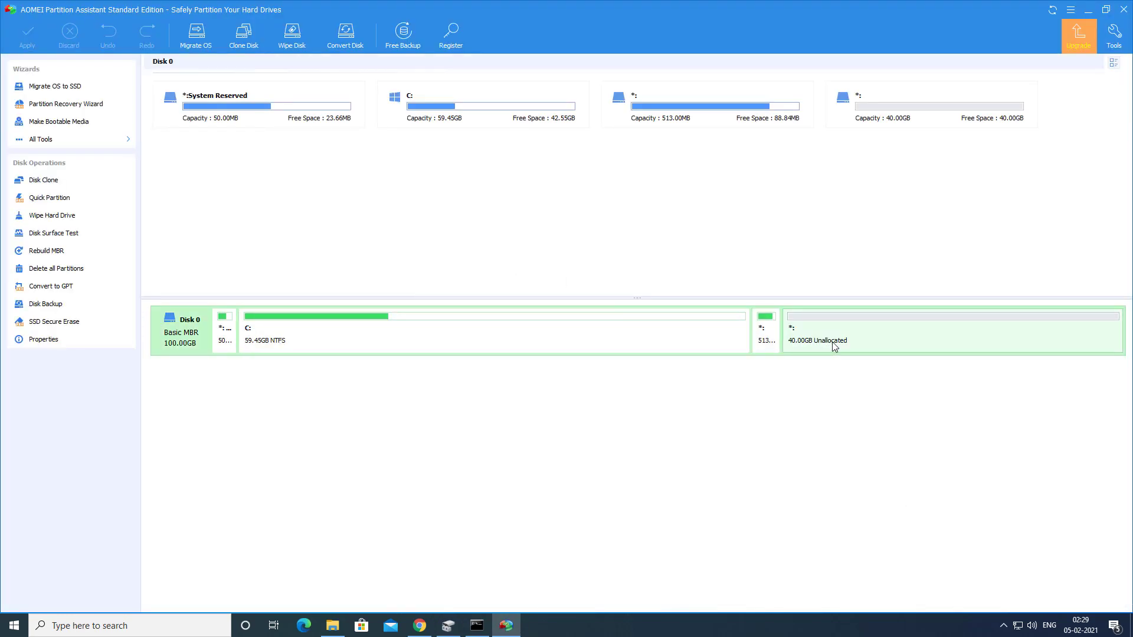
{"action": "left_click", "coordinate": [482, 338]}
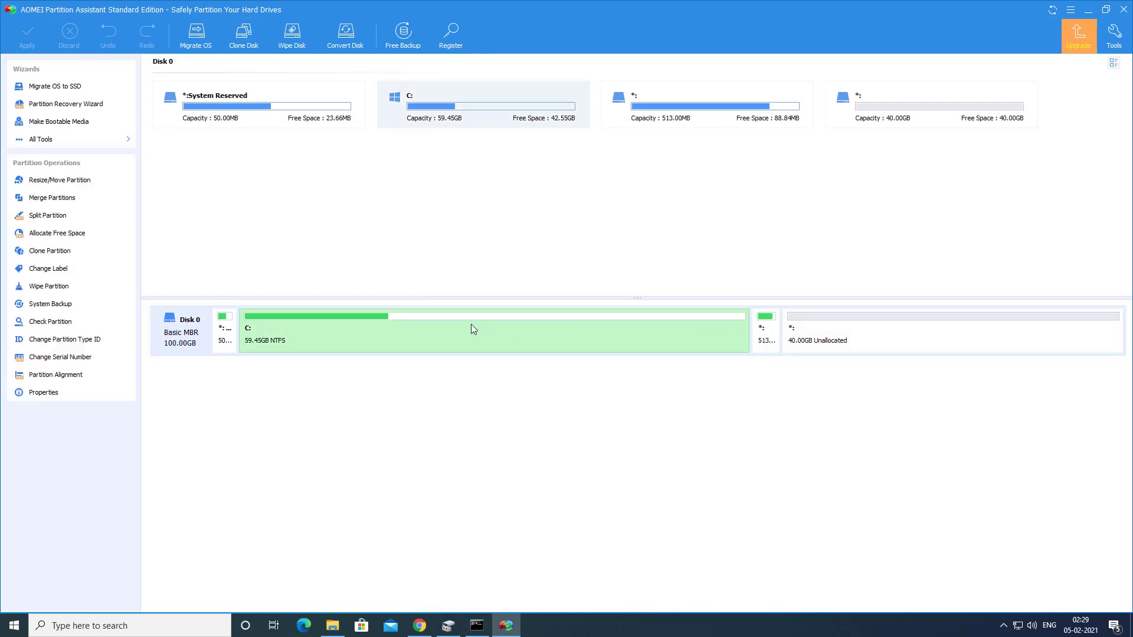
{"action": "right_click", "coordinate": [455, 327]}
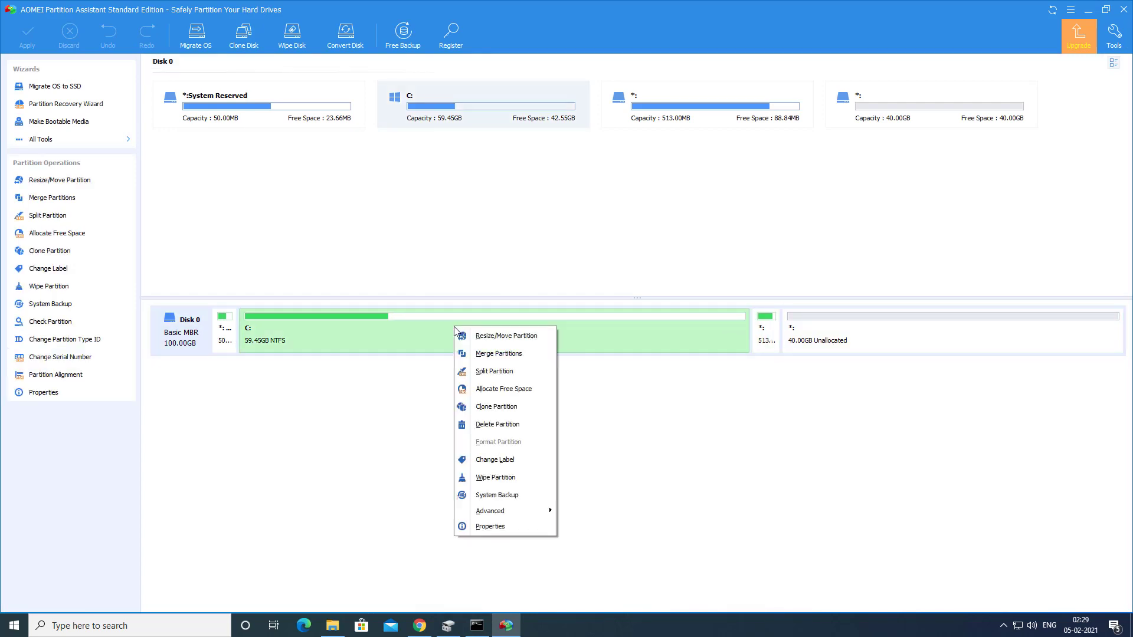
{"action": "left_click", "coordinate": [505, 336]}
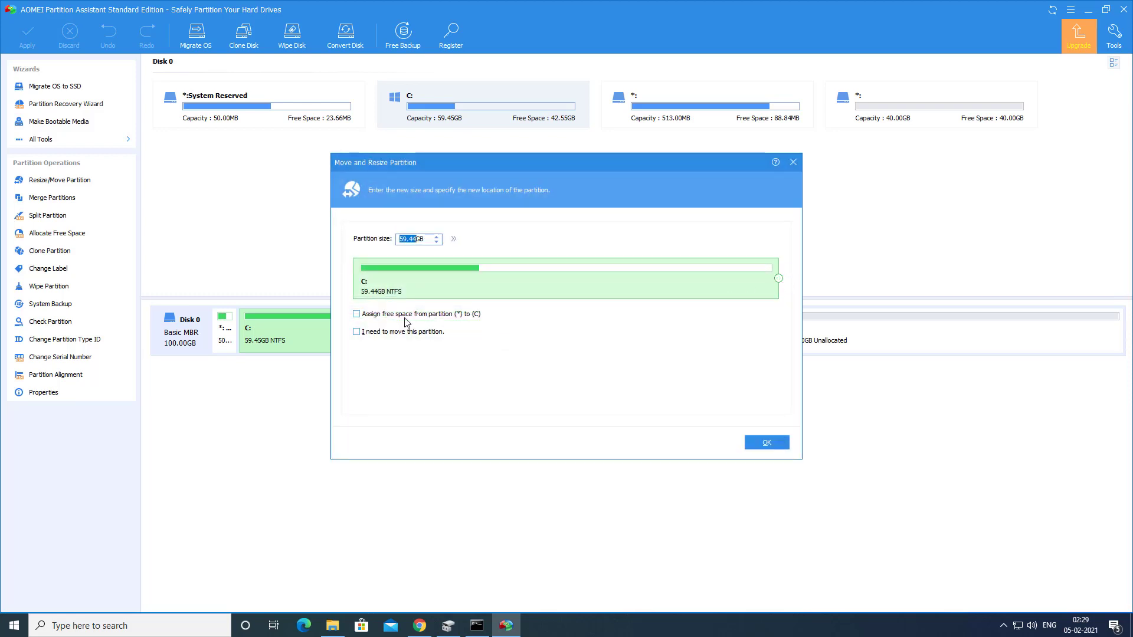
{"action": "left_click", "coordinate": [360, 315]}
{"action": "left_click", "coordinate": [732, 318]}
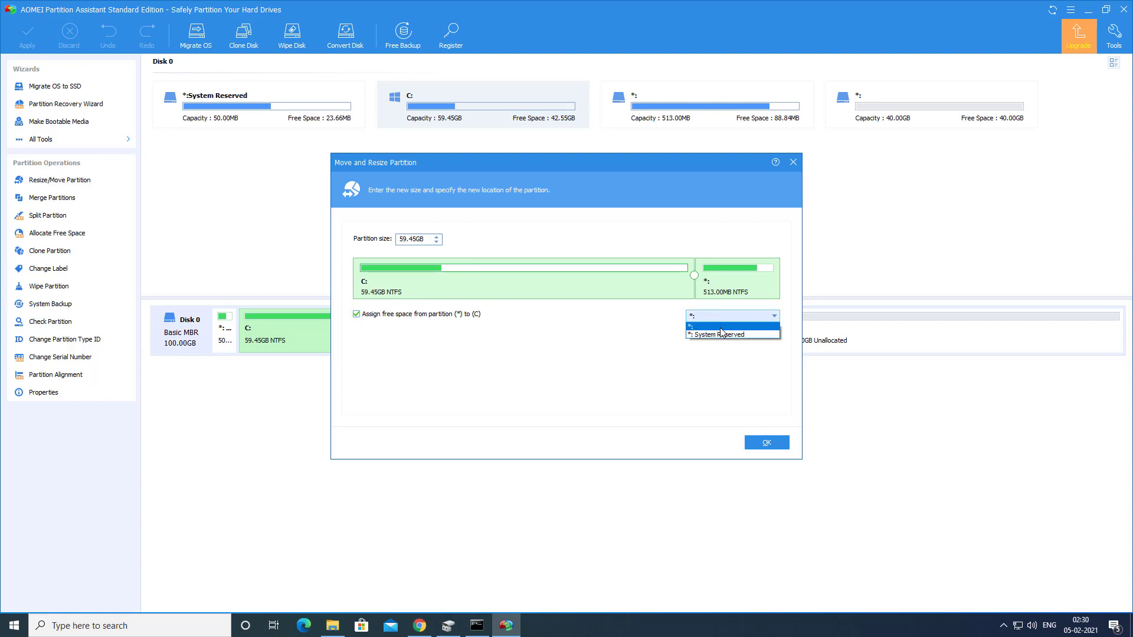
{"action": "left_click", "coordinate": [663, 326]}
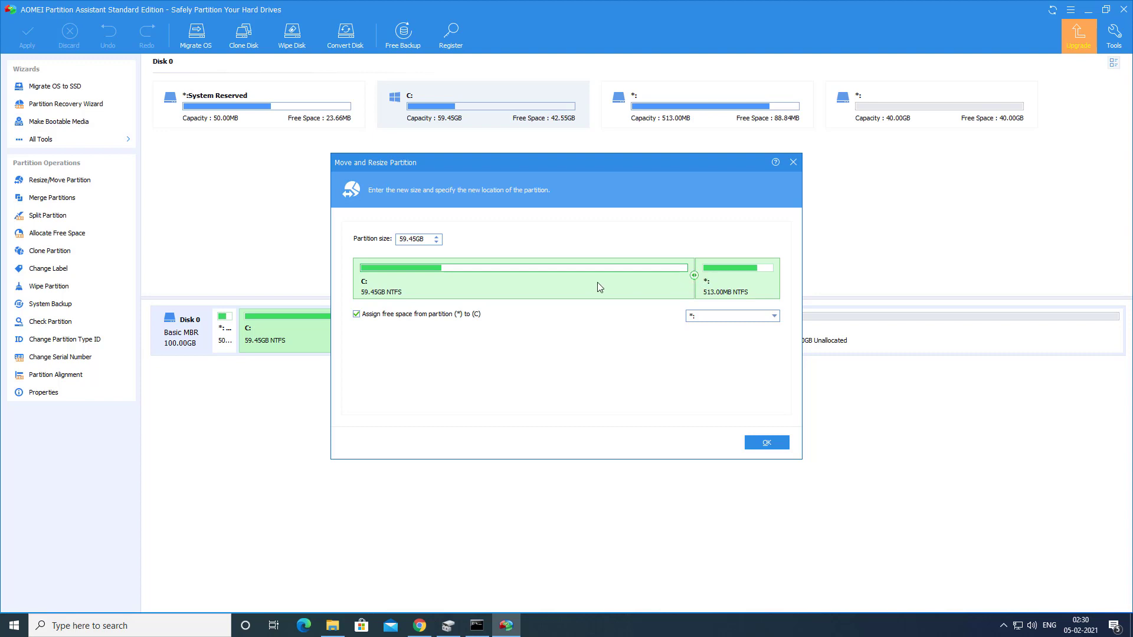
{"action": "mouse_move", "coordinate": [693, 276]}
{"action": "left_mouse_down"}
{"action": "mouse_move", "coordinate": [708, 276]}
{"action": "mouse_move", "coordinate": [676, 287]}
{"action": "left_mouse_up"}
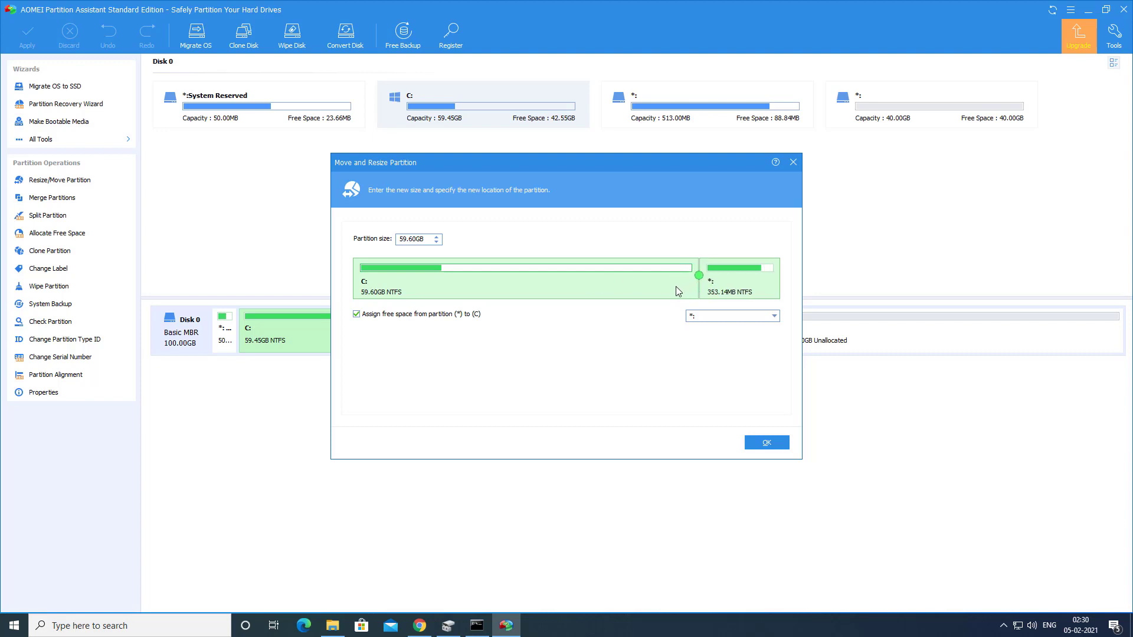
{"action": "left_click", "coordinate": [793, 162]}
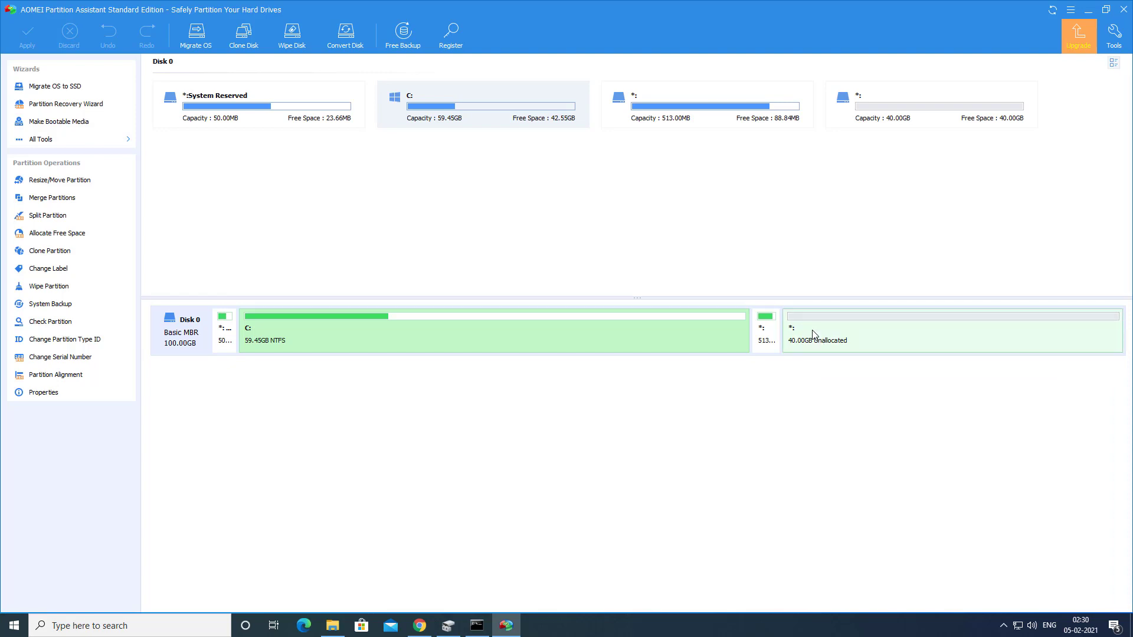
Step: Merge the 40.00GB unallocated space into C:, growing it to 99.44GB
{"action": "right_click", "coordinate": [504, 321]}
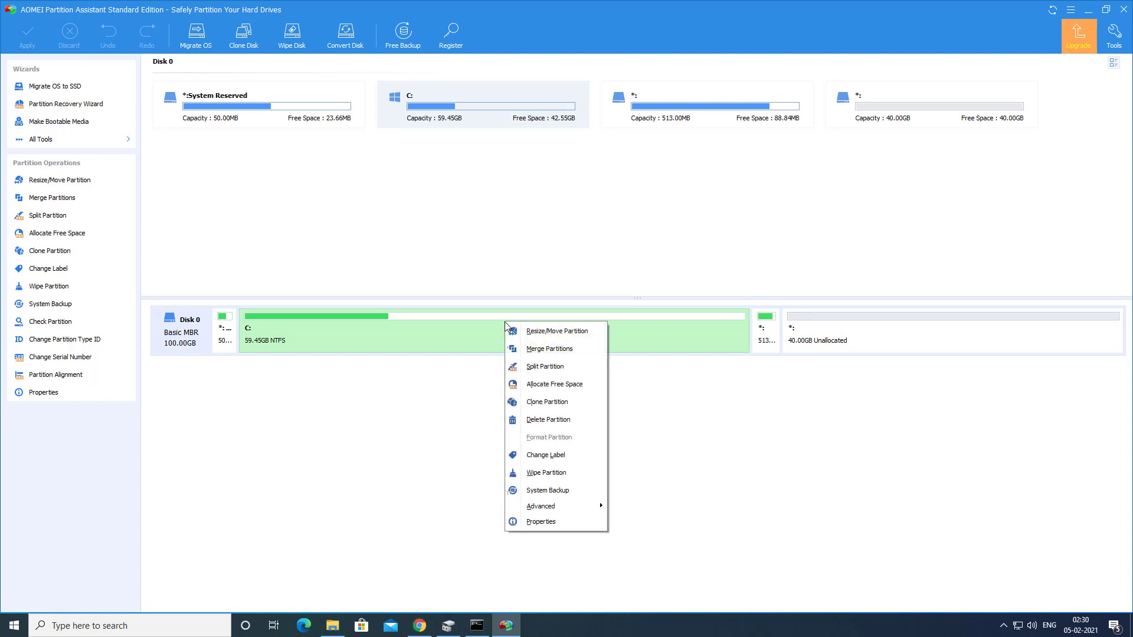
{"action": "left_click", "coordinate": [533, 349]}
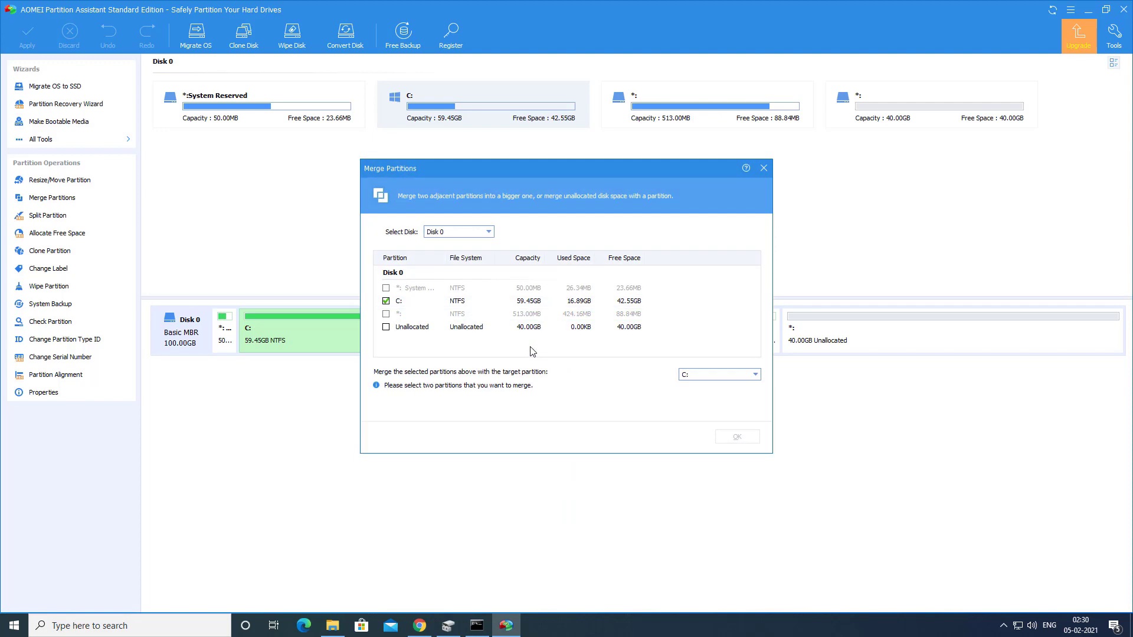
{"action": "left_click", "coordinate": [386, 328]}
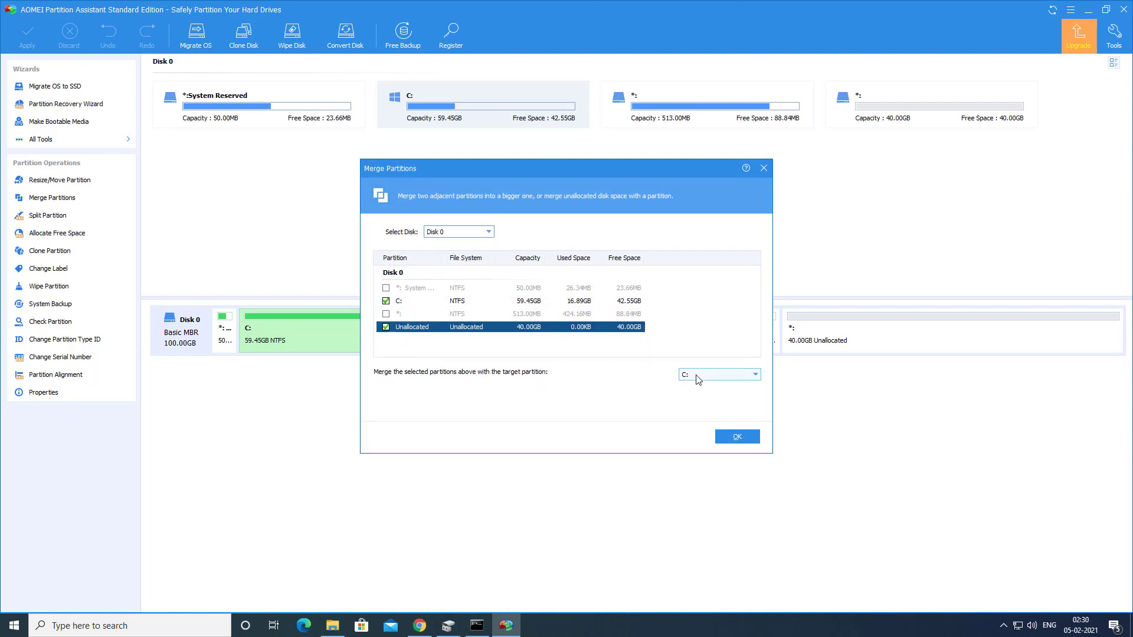
{"action": "left_click", "coordinate": [737, 437]}
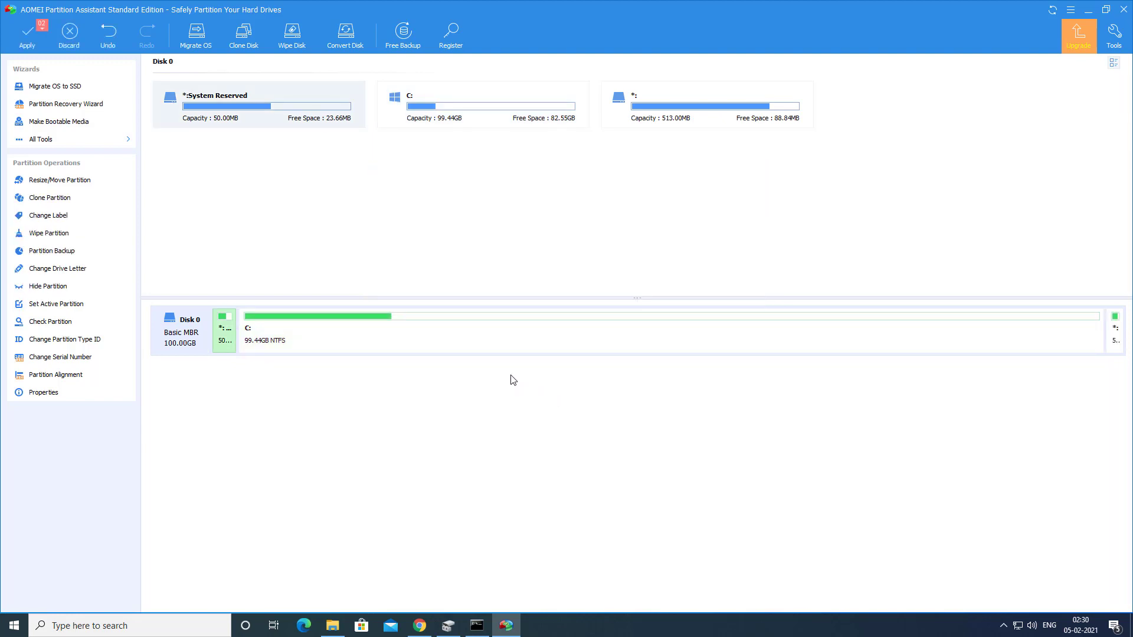
Step: Apply the two pending operations, confirming the start and closing the completion message
{"action": "left_click", "coordinate": [42, 36]}
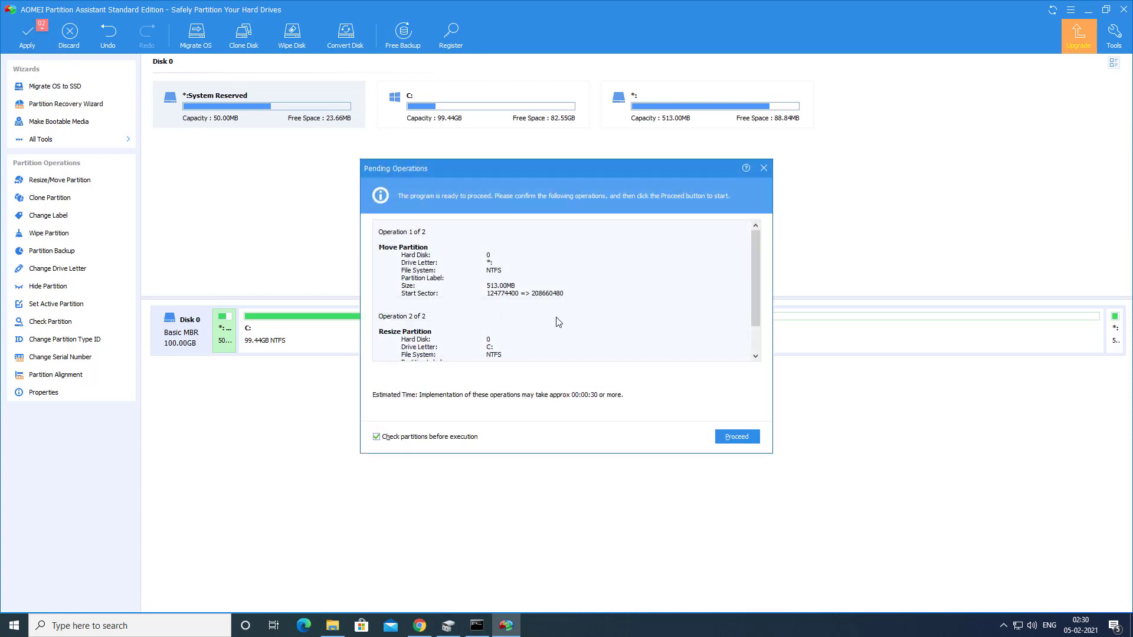
{"action": "left_click", "coordinate": [737, 440]}
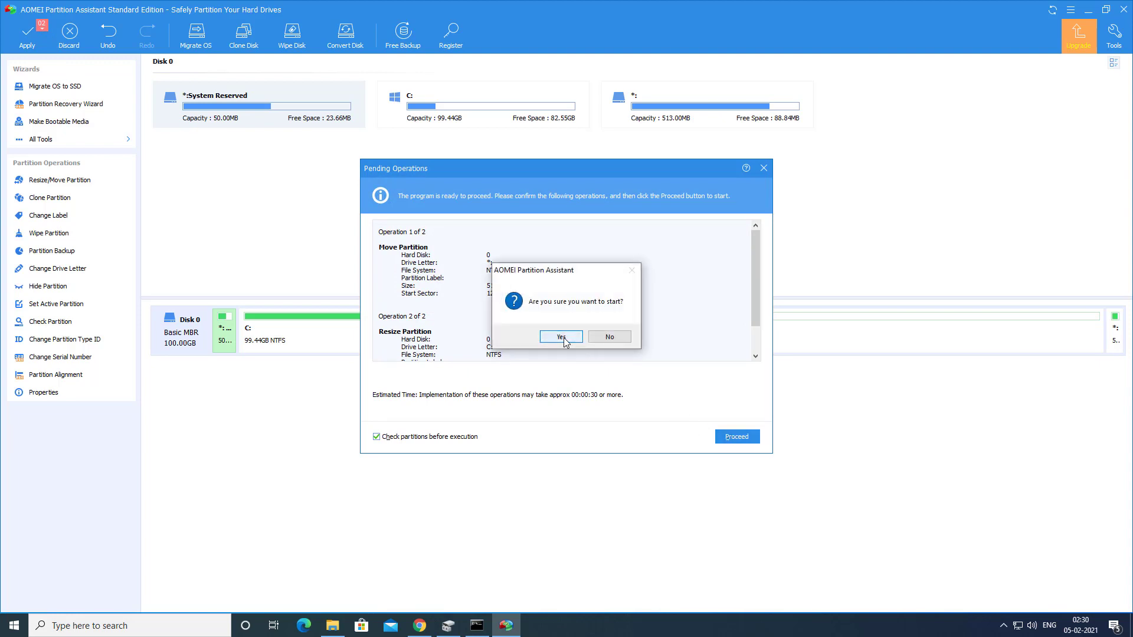
{"action": "left_click", "coordinate": [560, 337]}
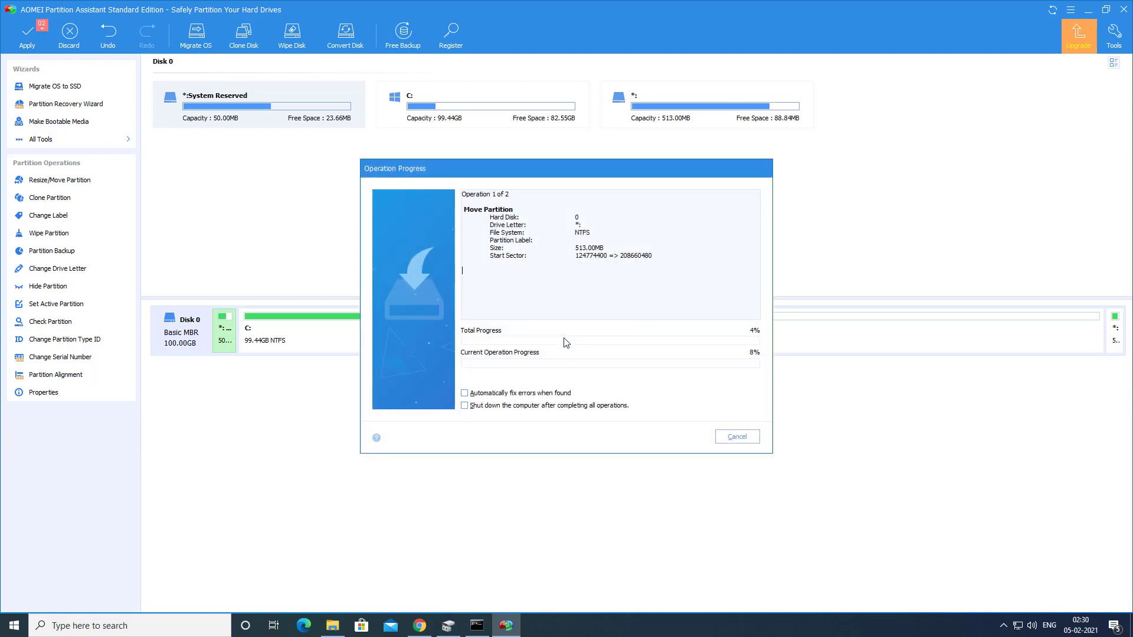
{"action": "left_click", "coordinate": [659, 337]}
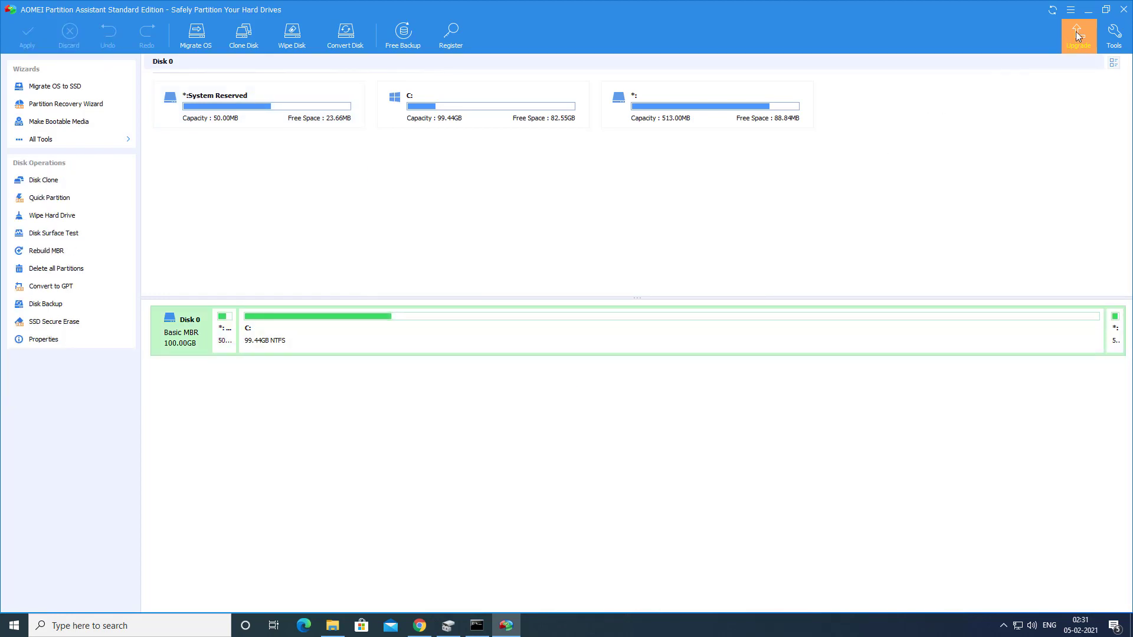
Step: Check C:'s new 99.44 GB size in Disk Management and refresh This PC in File Explorer
{"action": "left_click", "coordinate": [1087, 10]}
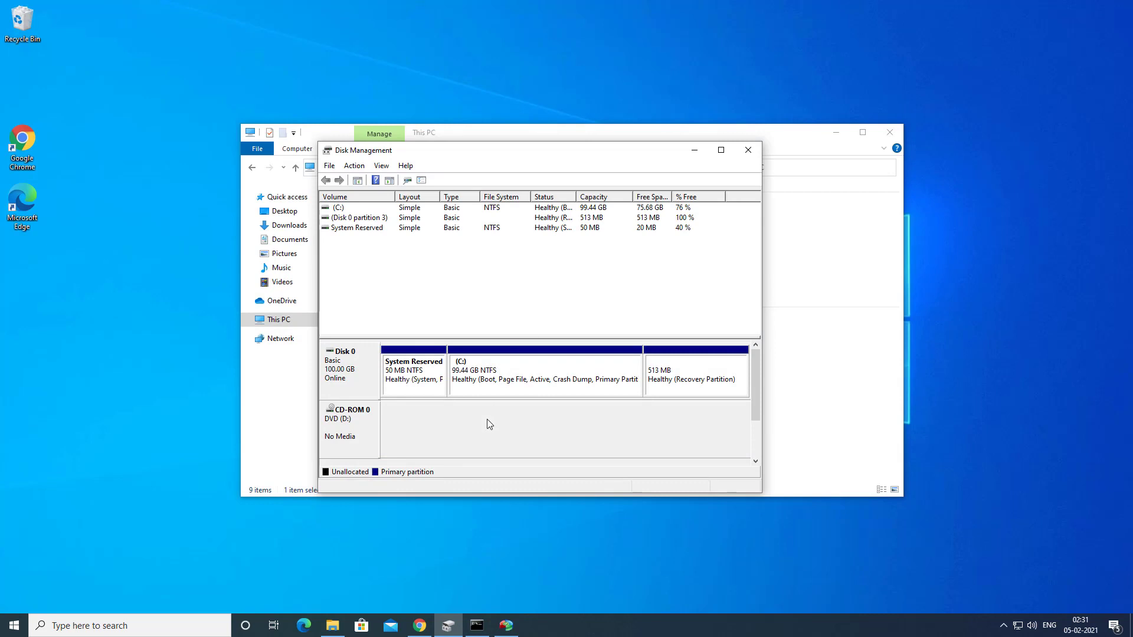
{"action": "left_click", "coordinate": [529, 382]}
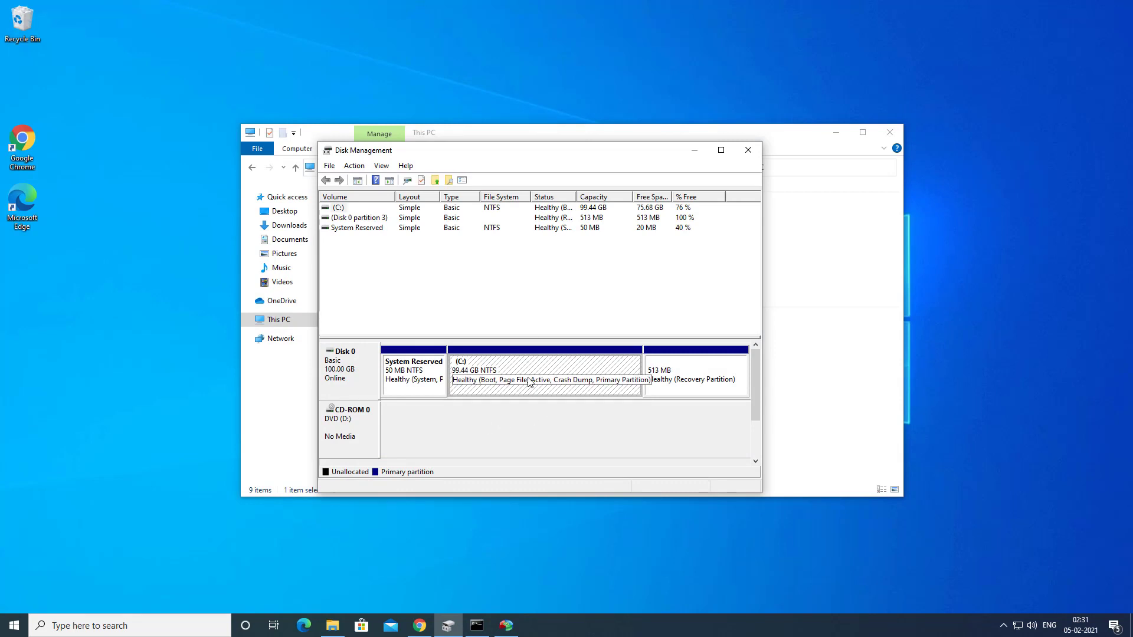
{"action": "left_click", "coordinate": [333, 627]}
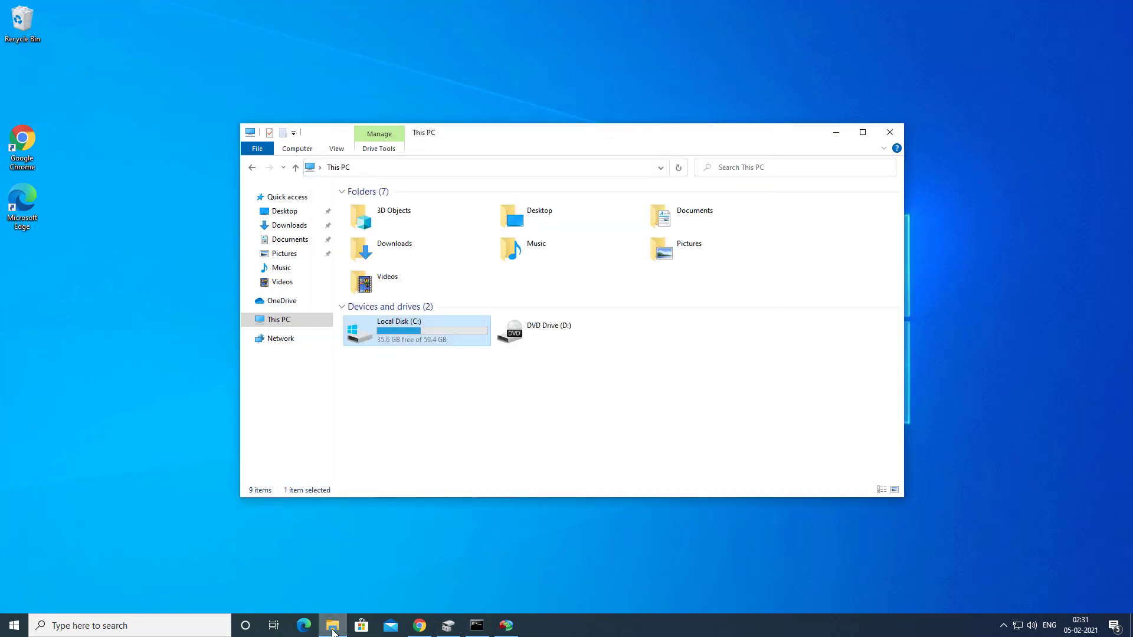
{"action": "right_click", "coordinate": [426, 386]}
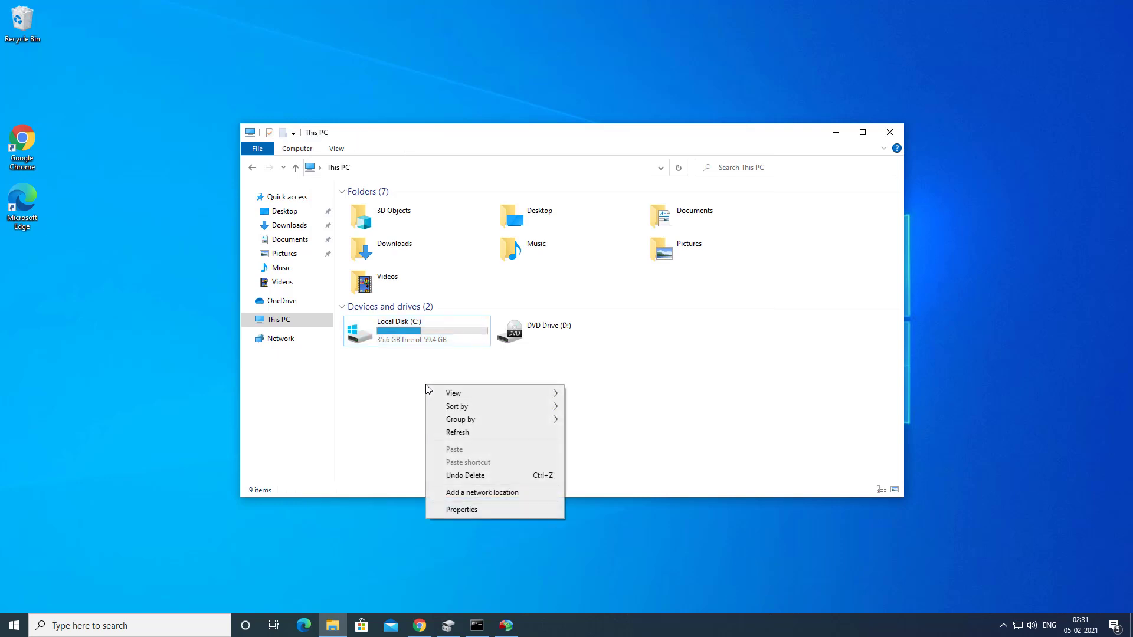
{"action": "left_click", "coordinate": [452, 434]}
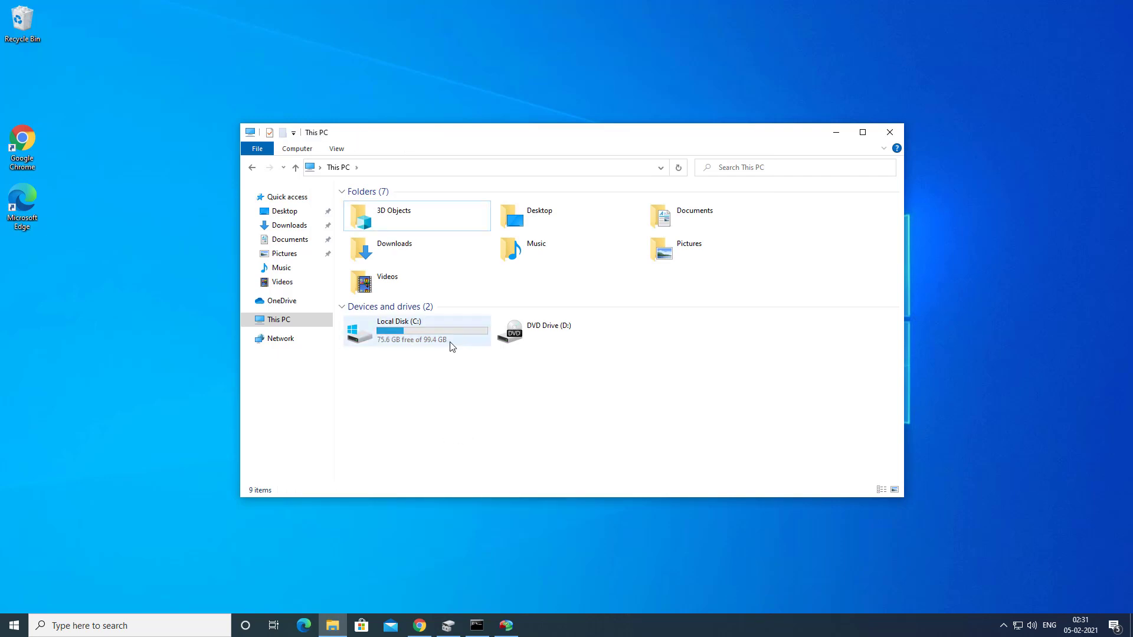
{"action": "left_click", "coordinate": [426, 342]}
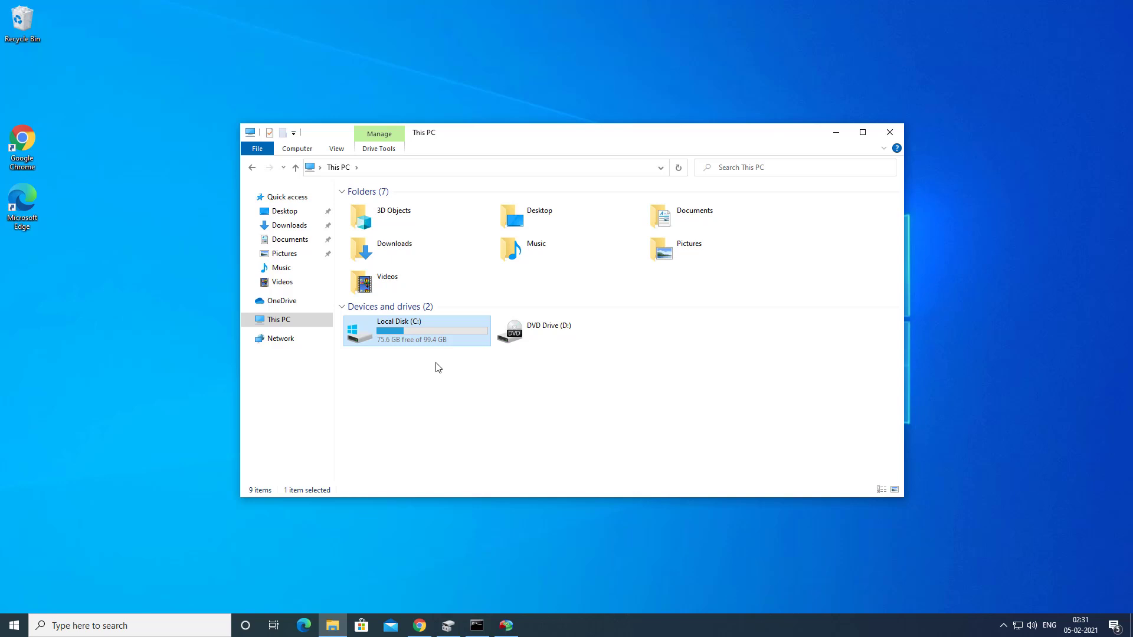
Step: Open the Shrink Volume dialog for C: in Disk Management
{"action": "left_click", "coordinate": [449, 631]}
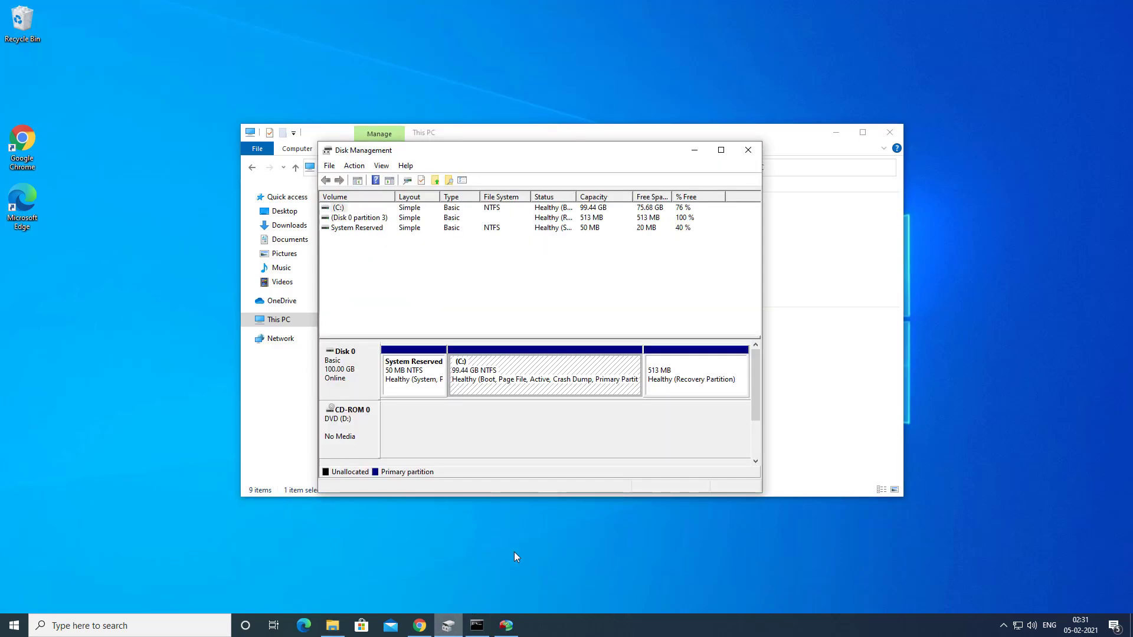
{"action": "left_click", "coordinate": [633, 422]}
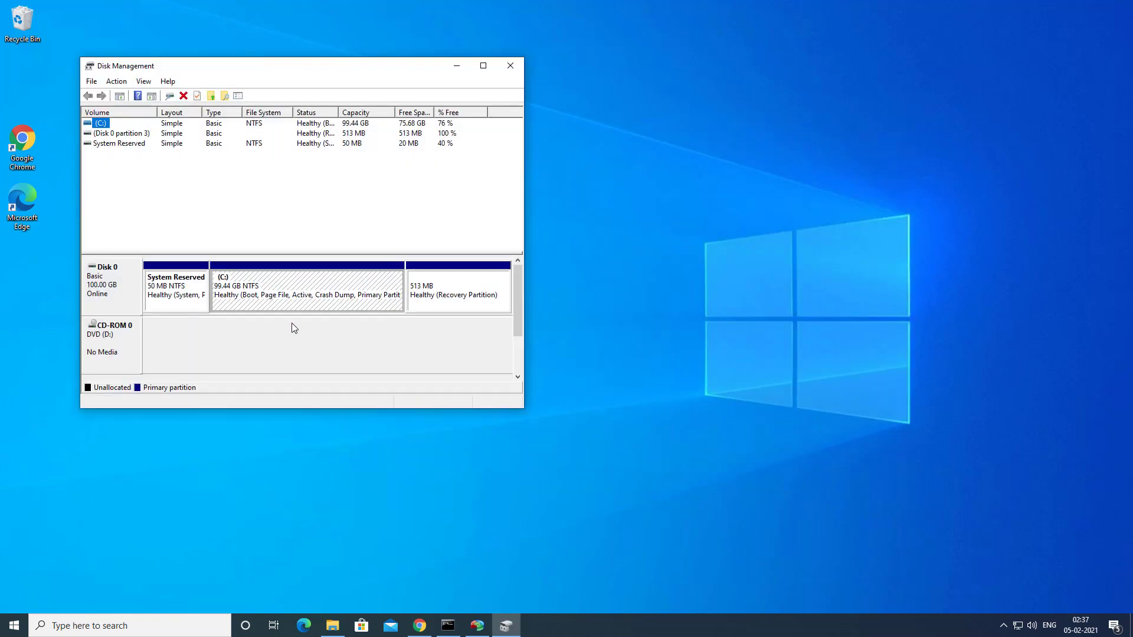
{"action": "right_click", "coordinate": [284, 295]}
{"action": "left_click", "coordinate": [335, 391]}
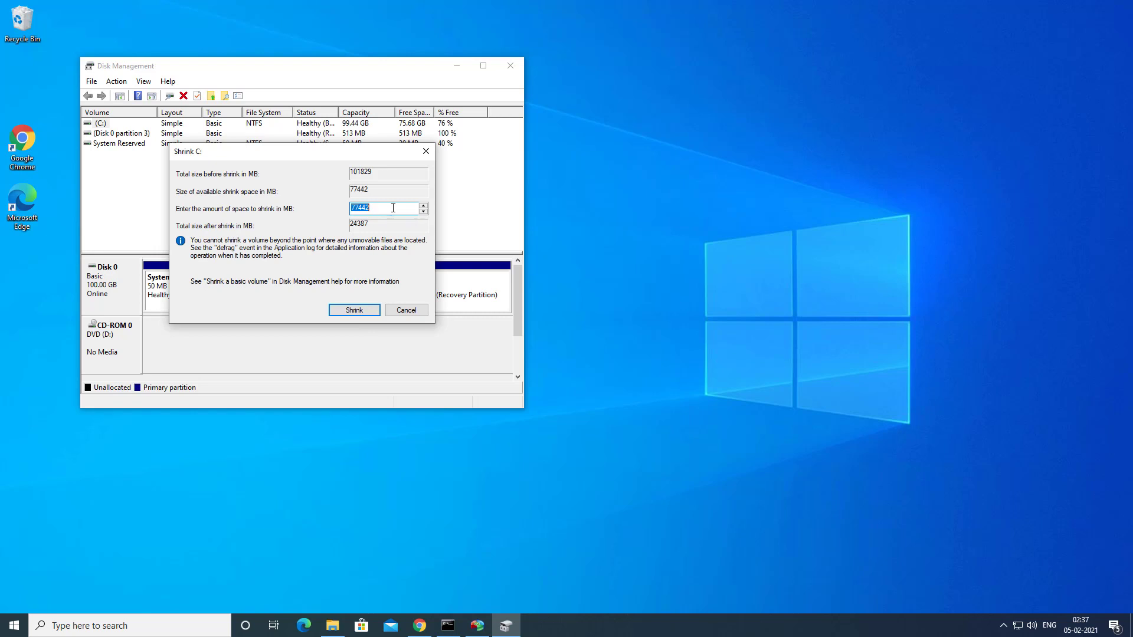
{"action": "type", "text": "20480"}
{"action": "key", "text": "Return"}
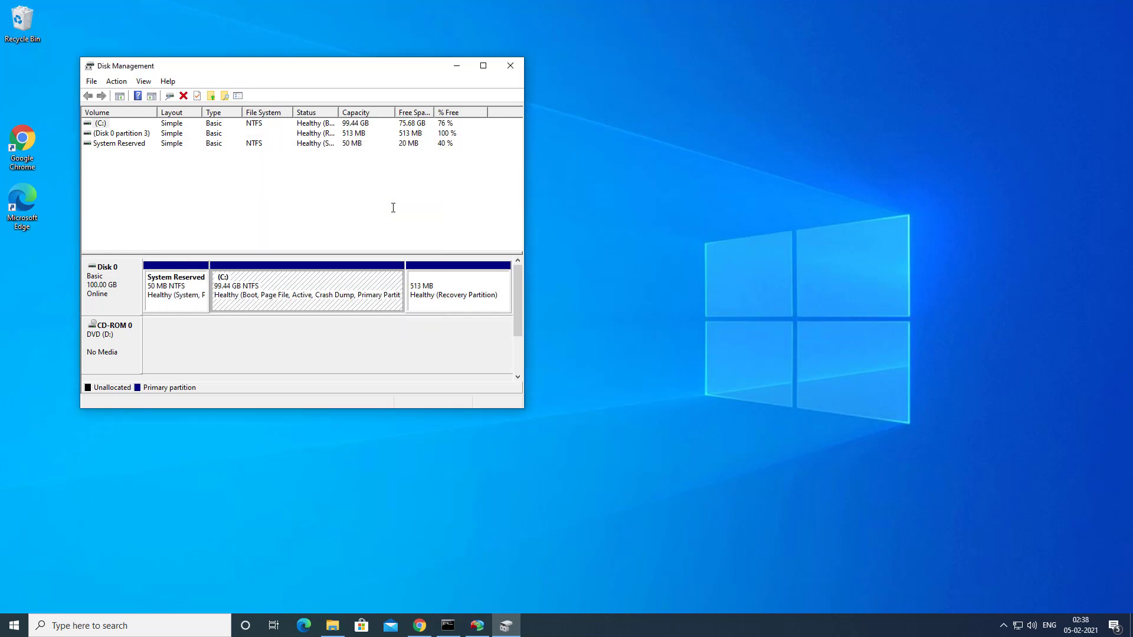
{"action": "left_click", "coordinate": [367, 295]}
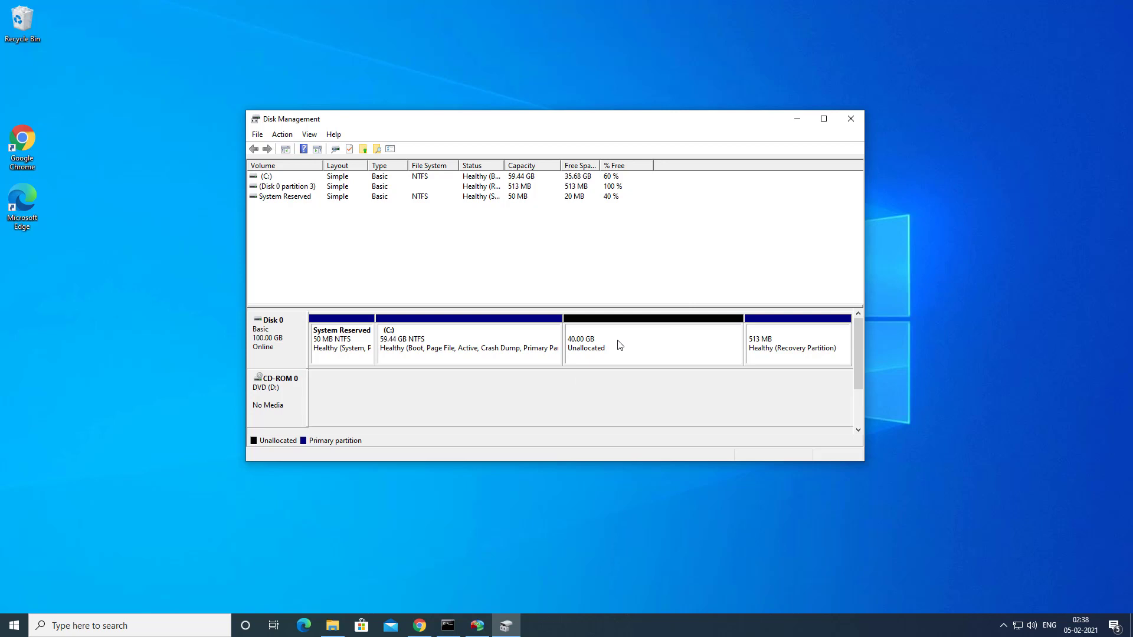
{"action": "right_click", "coordinate": [517, 346]}
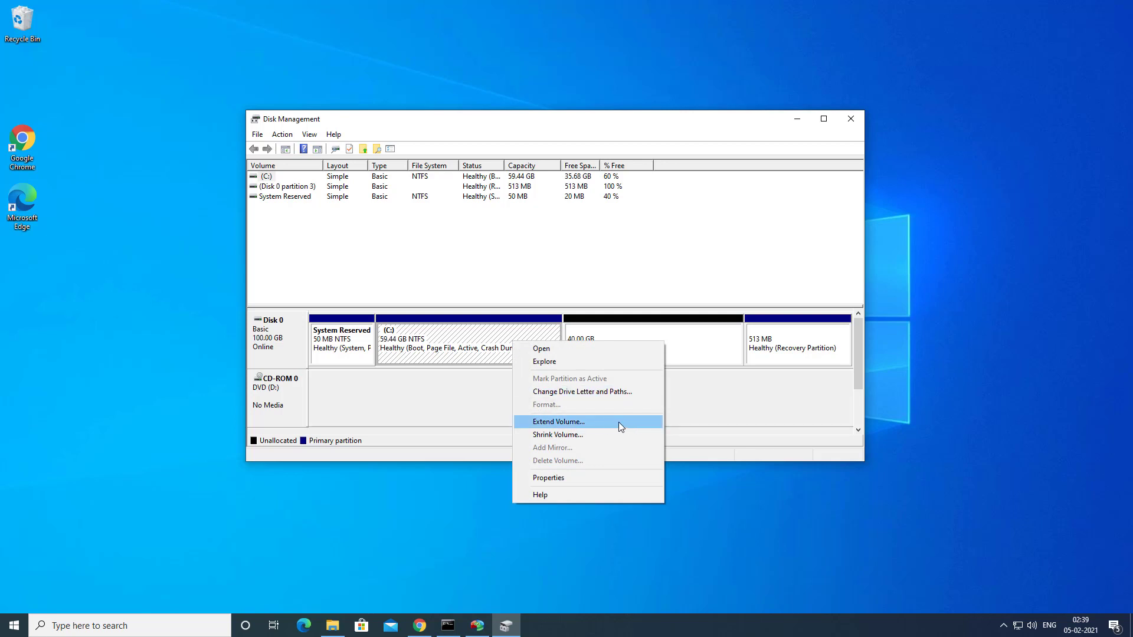
{"action": "left_click", "coordinate": [679, 403]}
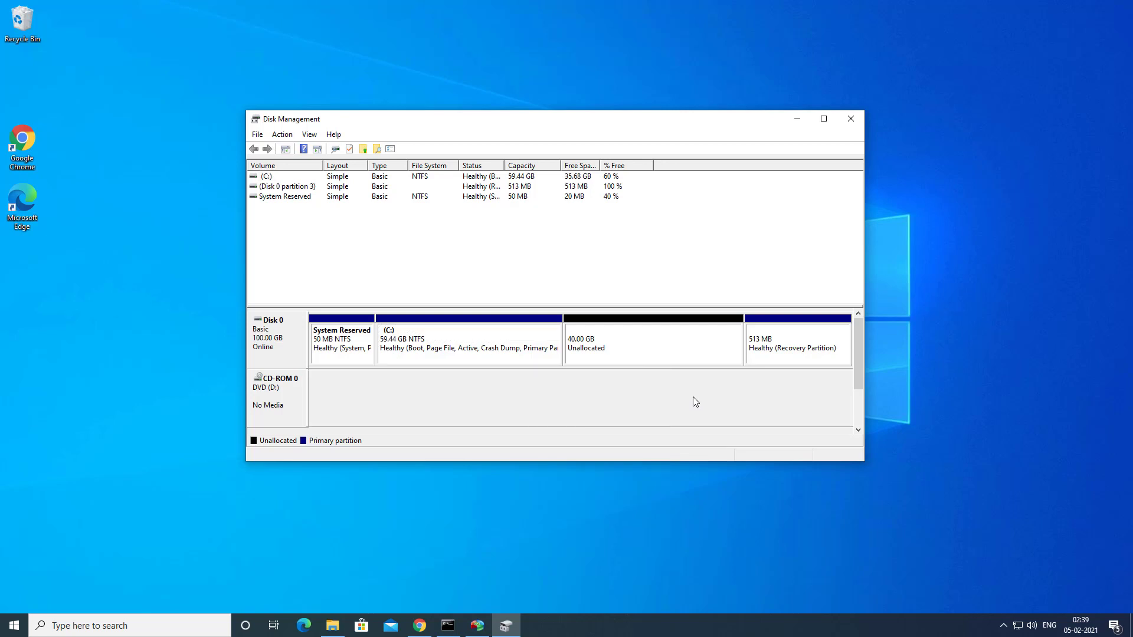
Step: Create a 40963 MB New Volume (E:) in the unallocated space using the wizard defaults
{"action": "right_click", "coordinate": [593, 351]}
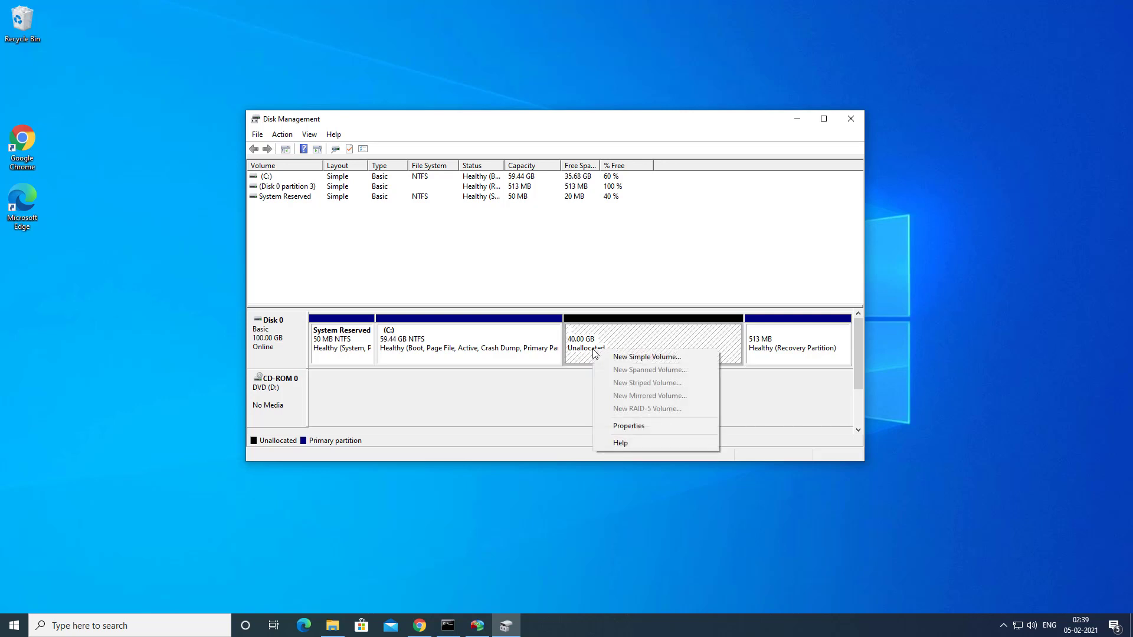
{"action": "left_click", "coordinate": [632, 358]}
{"action": "left_click", "coordinate": [487, 391]}
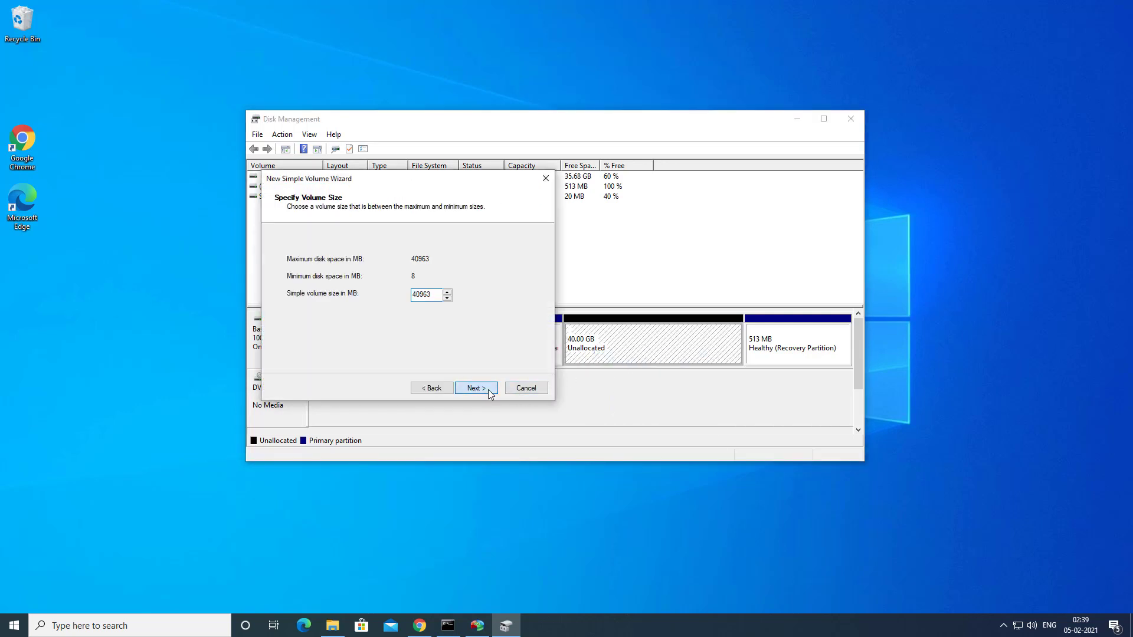
{"action": "left_click", "coordinate": [487, 390]}
{"action": "left_click", "coordinate": [487, 390]}
{"action": "left_click", "coordinate": [487, 390]}
{"action": "left_click", "coordinate": [487, 389]}
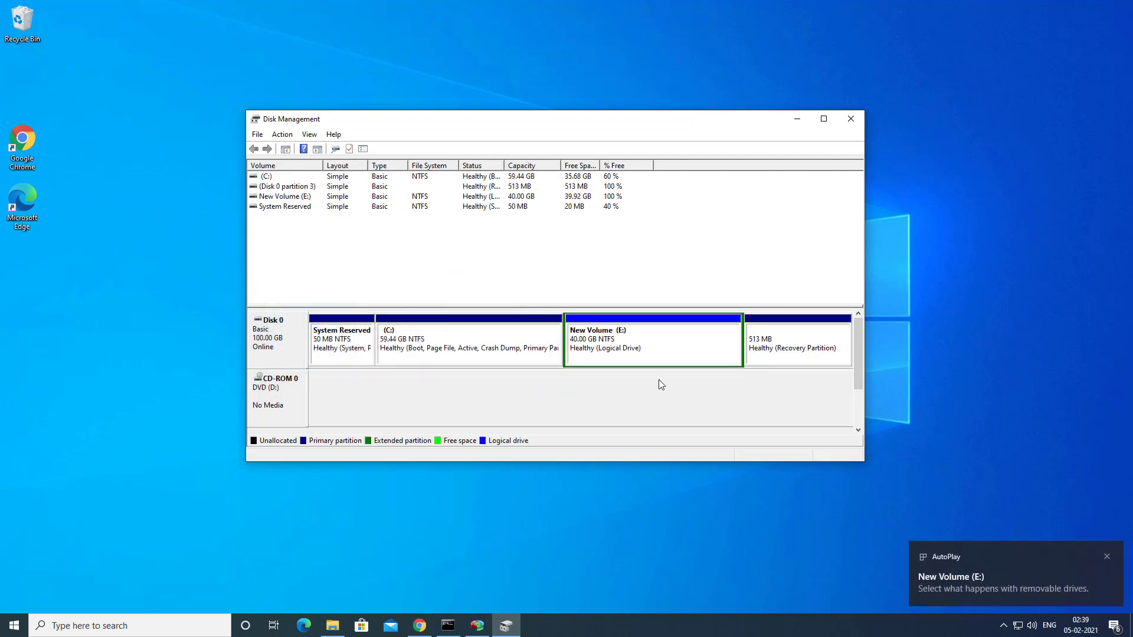
Step: Minimize Disk Management and reload the changed disk properties in AOMEI Partition Assistant
{"action": "left_click", "coordinate": [793, 120]}
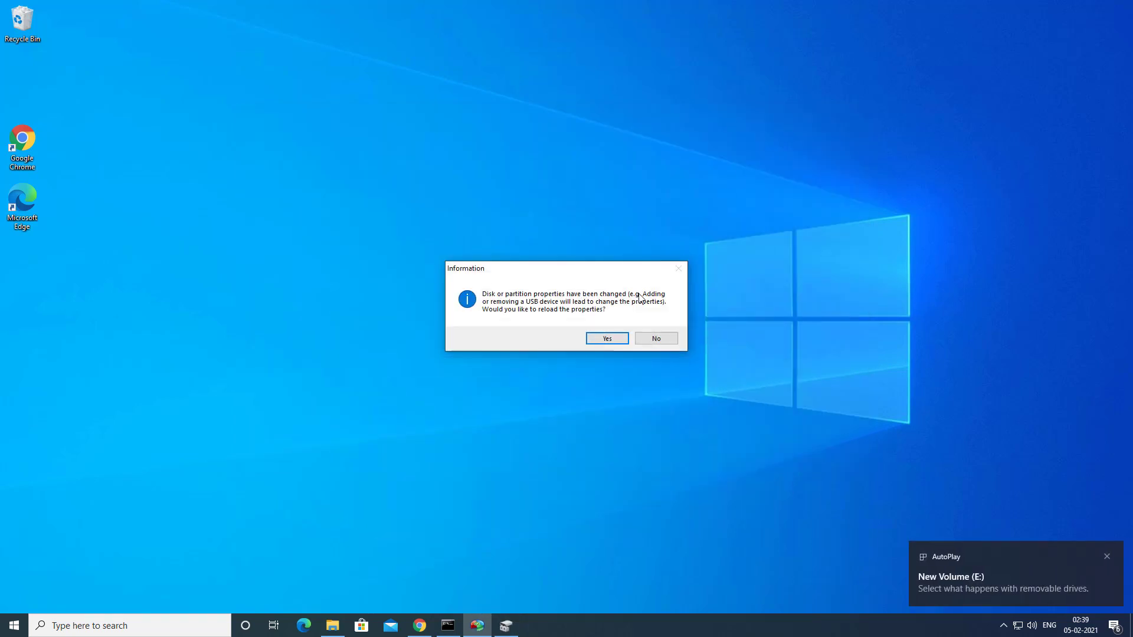
{"action": "left_click", "coordinate": [607, 340]}
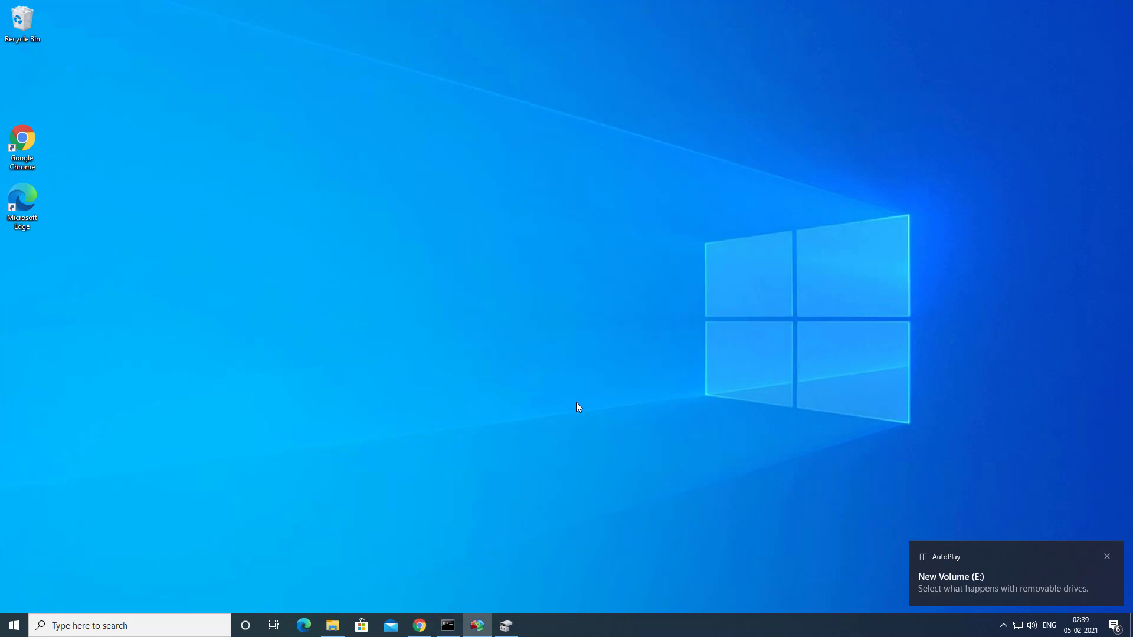
{"action": "left_click", "coordinate": [477, 625]}
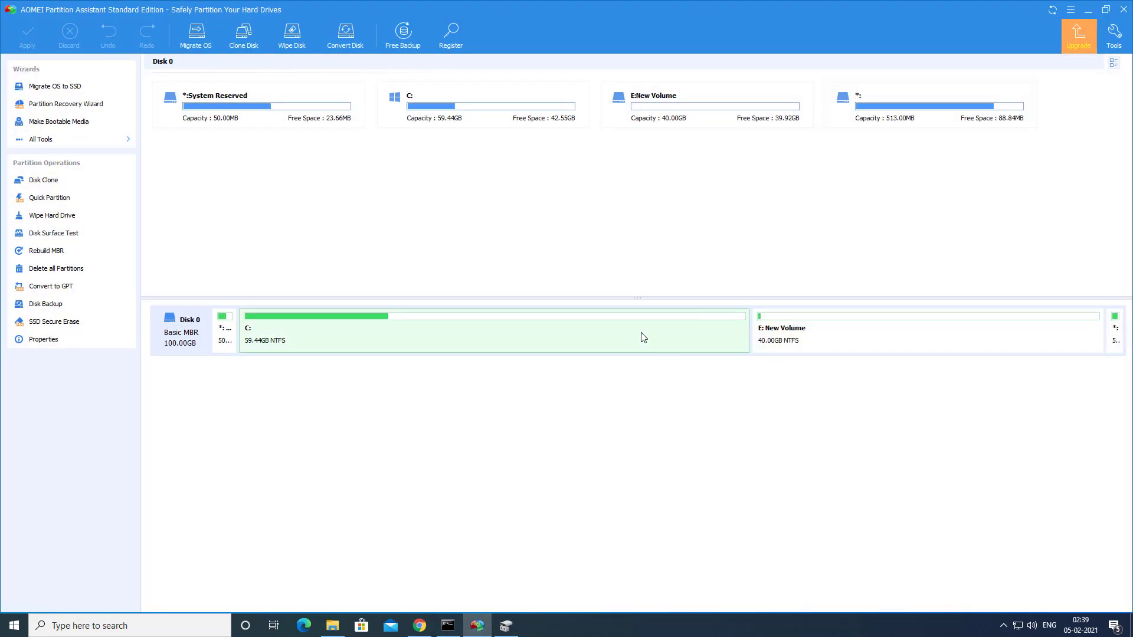
Step: Open Merge Partitions for C: and close it without merging the 40.00GB E: volume
{"action": "left_click", "coordinate": [512, 335]}
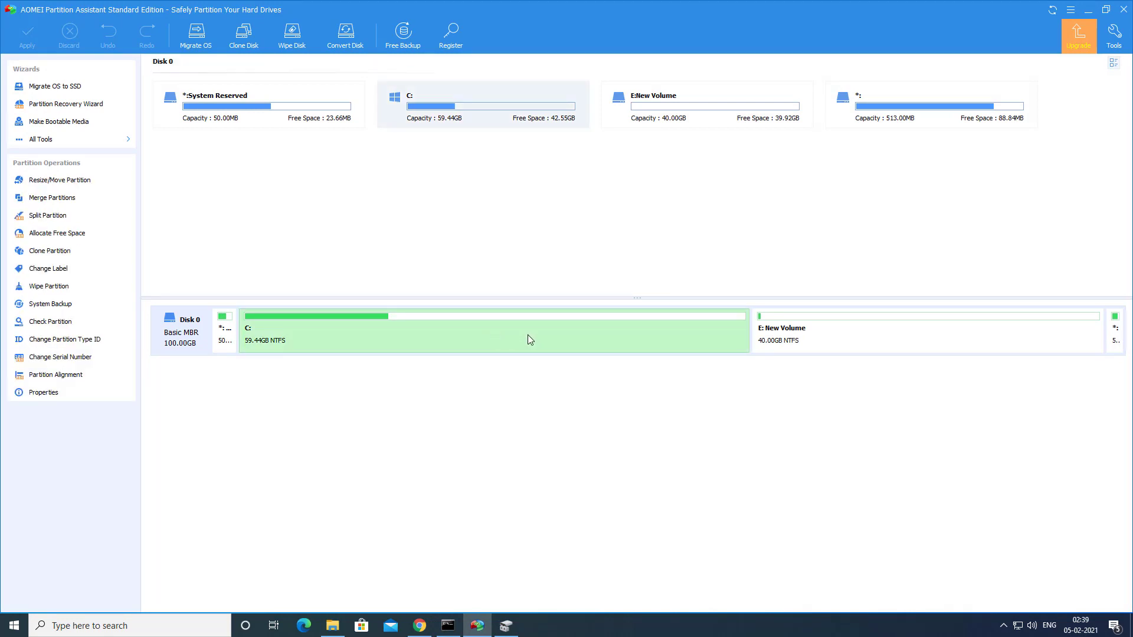
{"action": "left_click", "coordinate": [820, 344]}
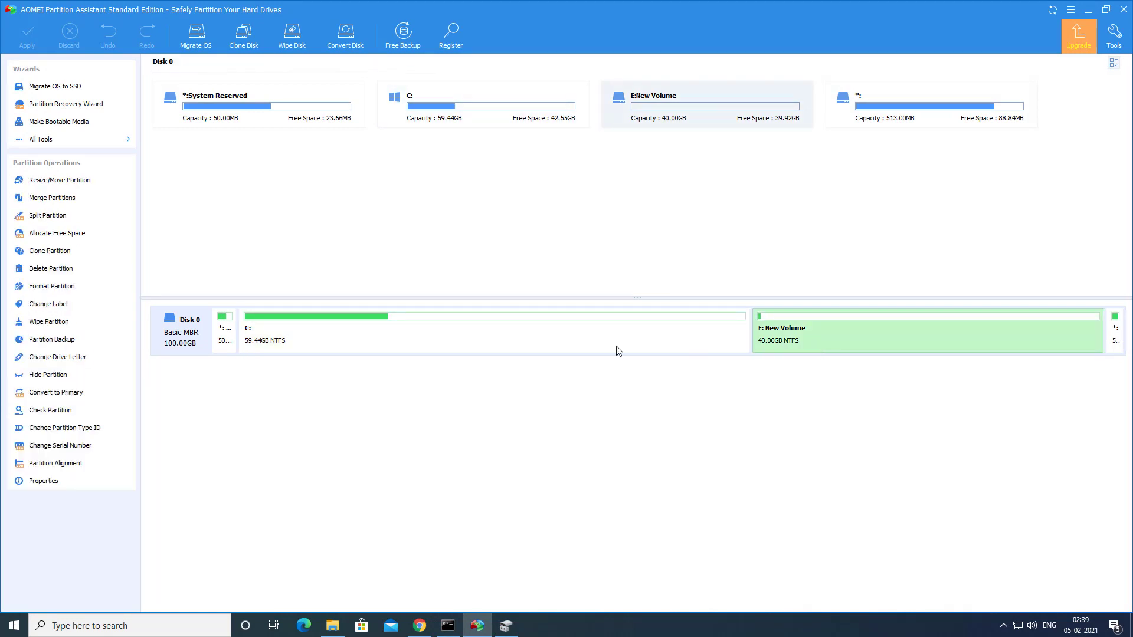
{"action": "left_click", "coordinate": [400, 339]}
{"action": "right_click", "coordinate": [418, 335]}
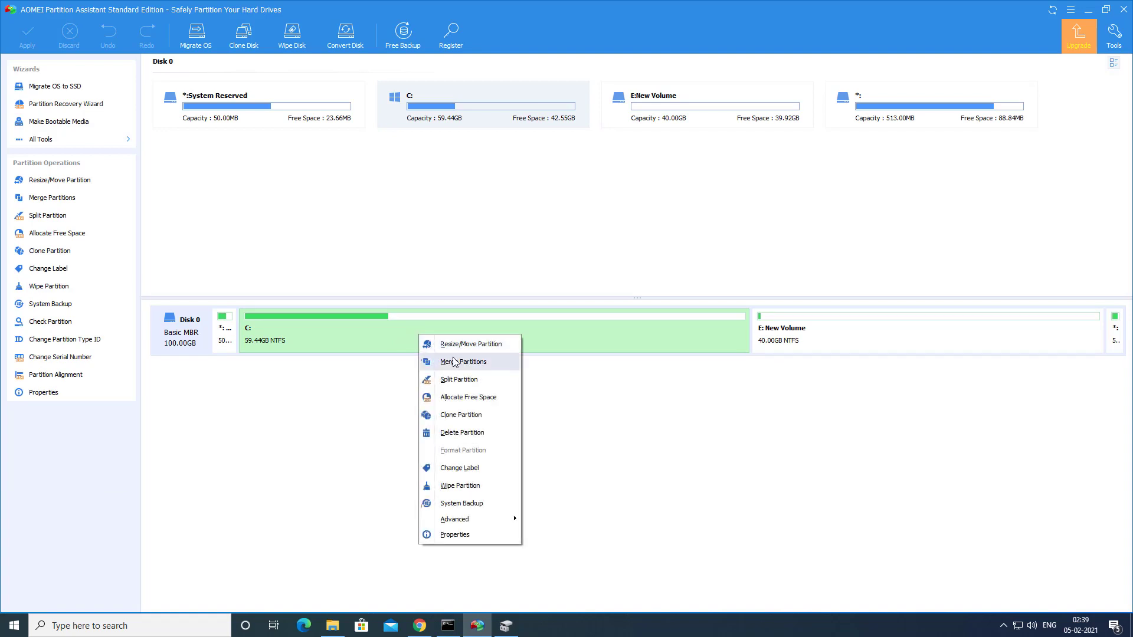
{"action": "left_click", "coordinate": [455, 361]}
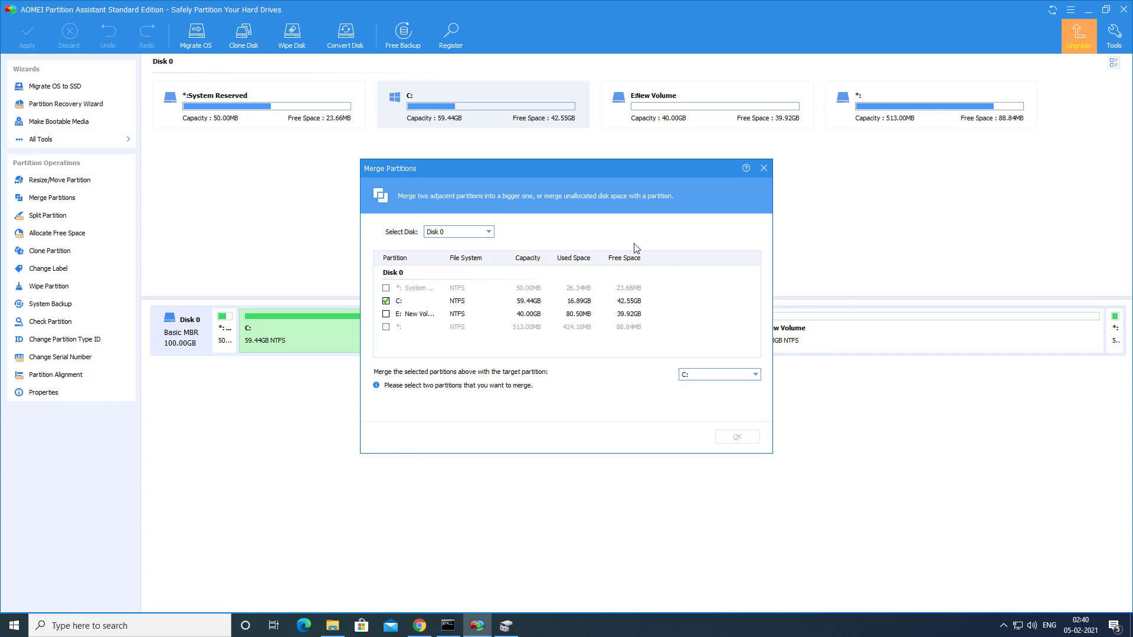
{"action": "left_click", "coordinate": [763, 170]}
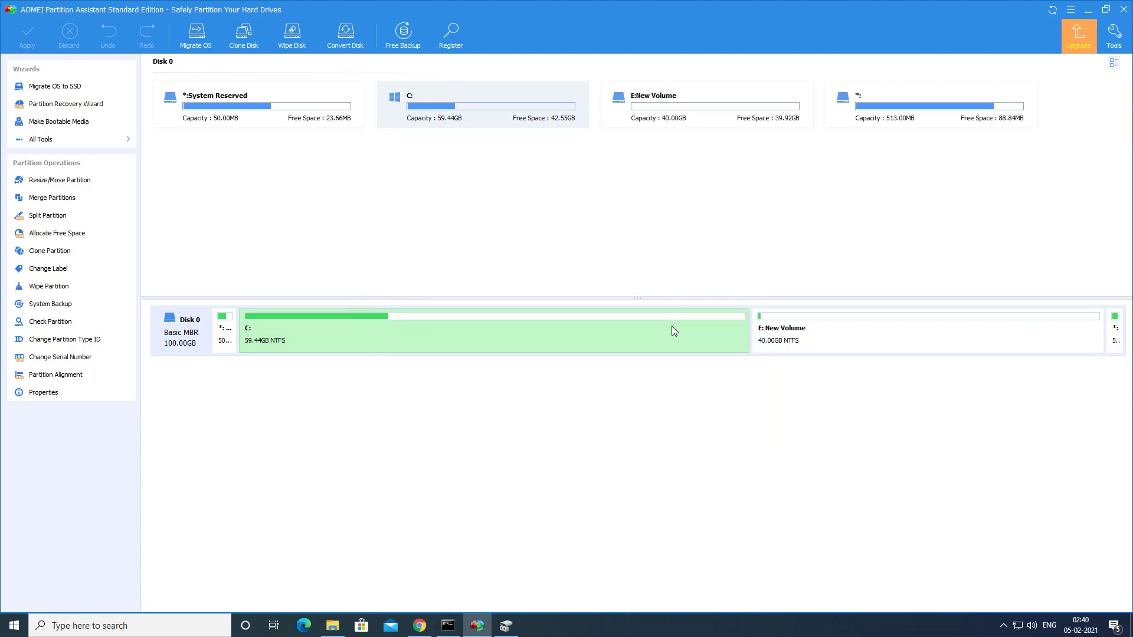
Step: Queue a resize growing C: to 94.64GB with free space taken from E: New Volume, leaving 4.81GB
{"action": "right_click", "coordinate": [428, 334]}
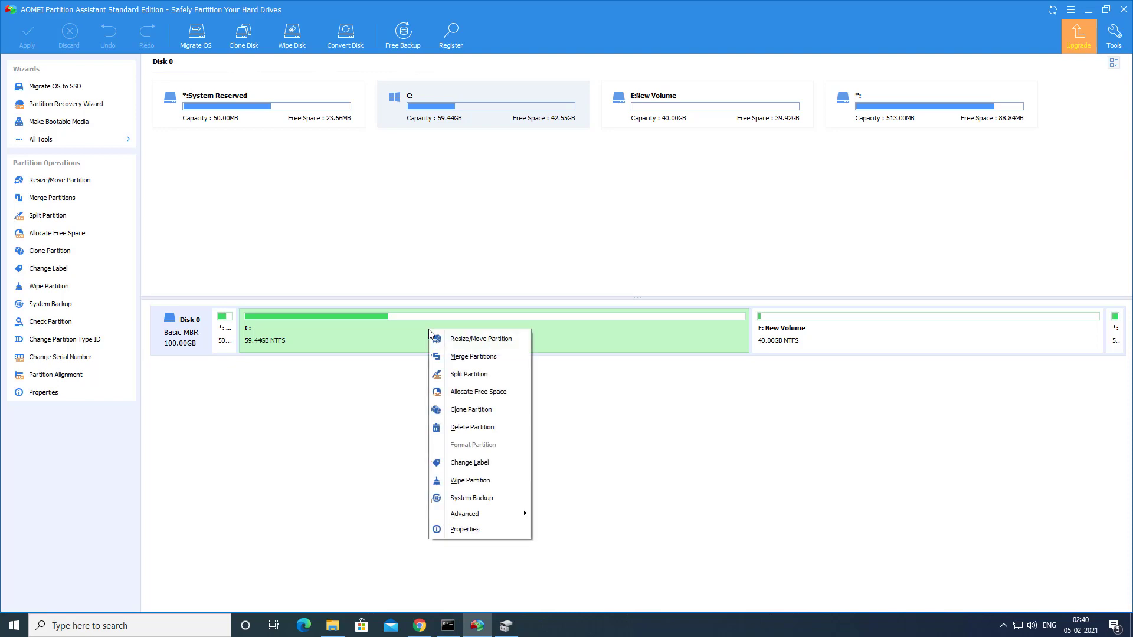
{"action": "left_click", "coordinate": [479, 339]}
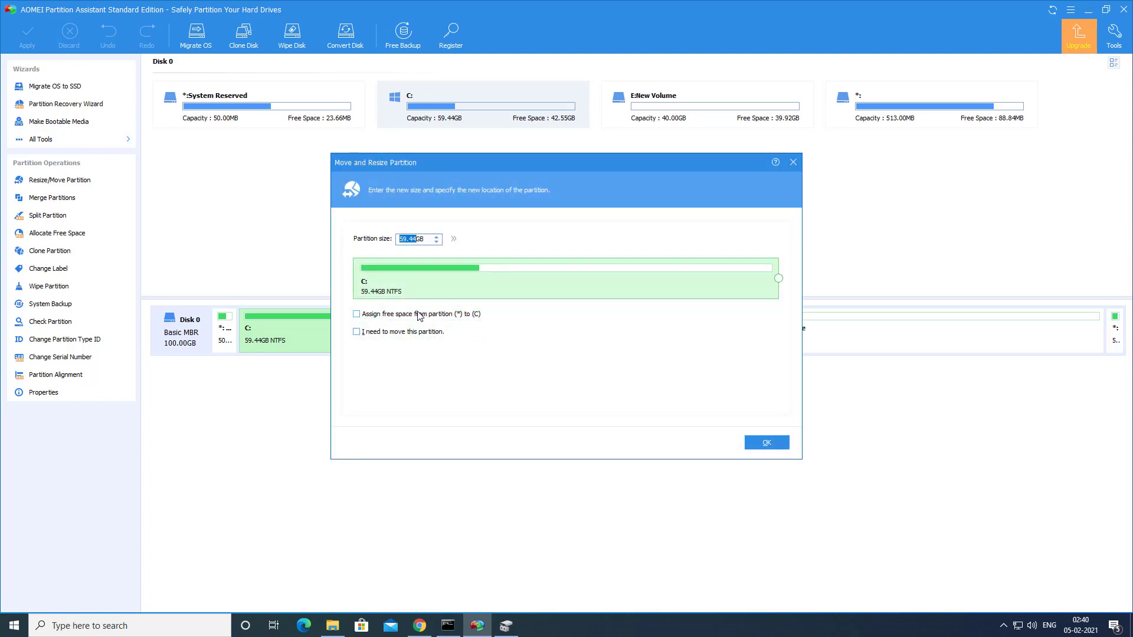
{"action": "left_click", "coordinate": [419, 316]}
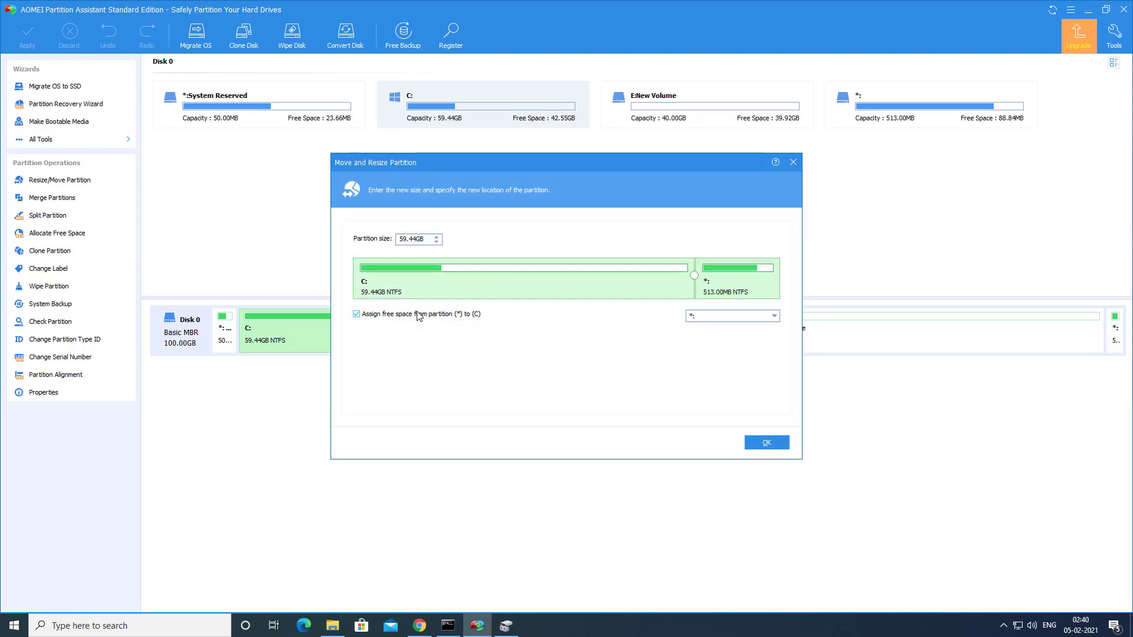
{"action": "left_click", "coordinate": [723, 319]}
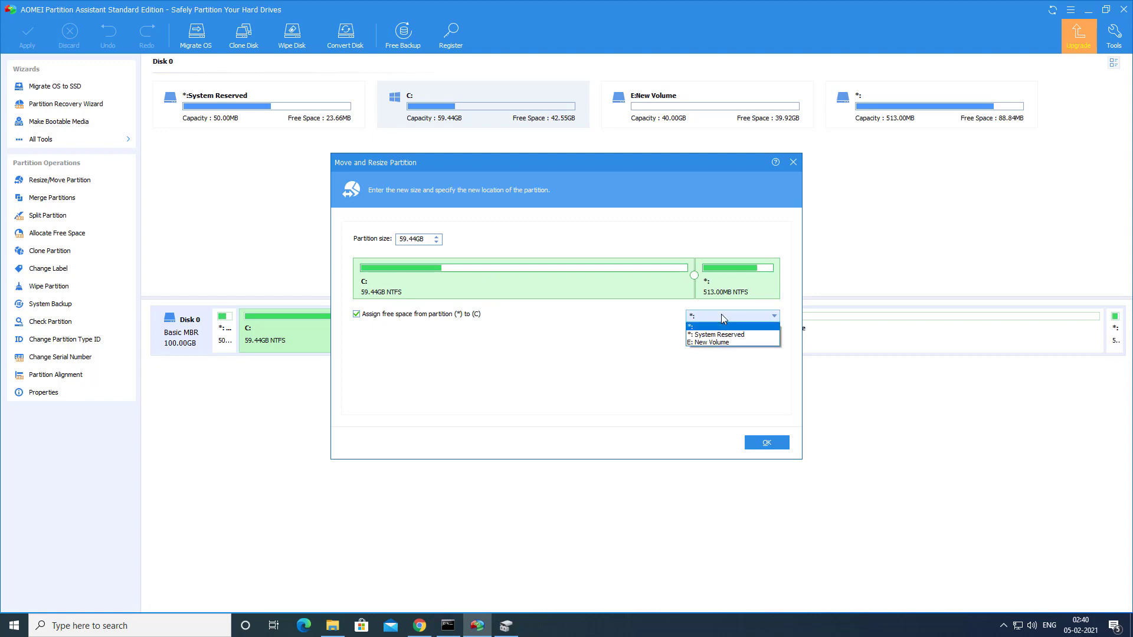
{"action": "left_click", "coordinate": [715, 341]}
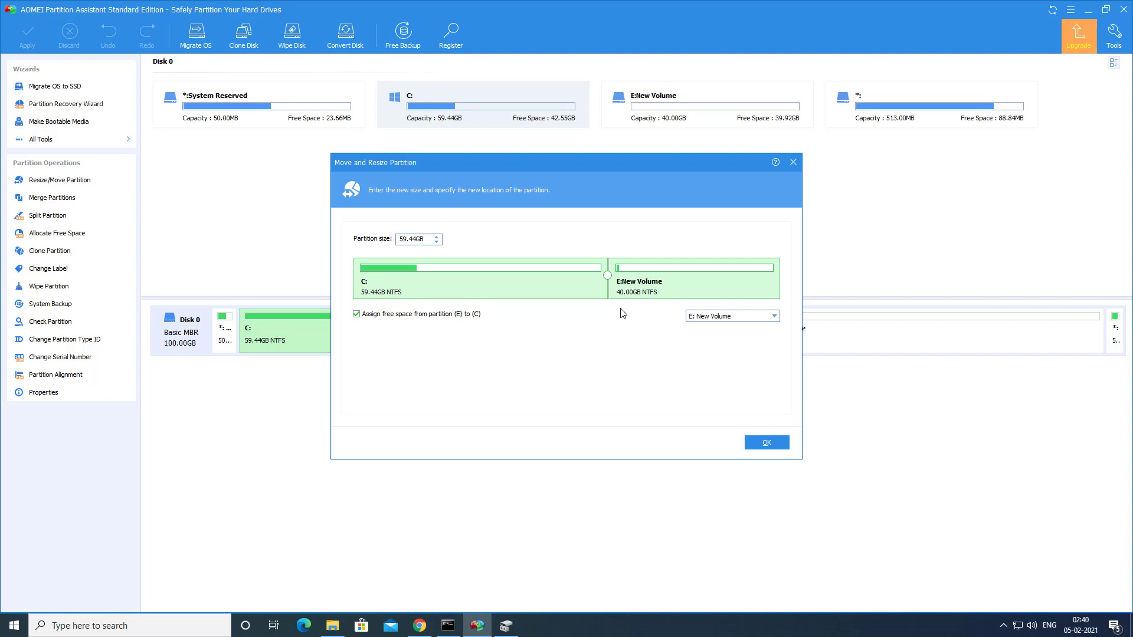
{"action": "left_click_drag", "start_coordinate": [607, 275], "coordinate": [757, 277]}
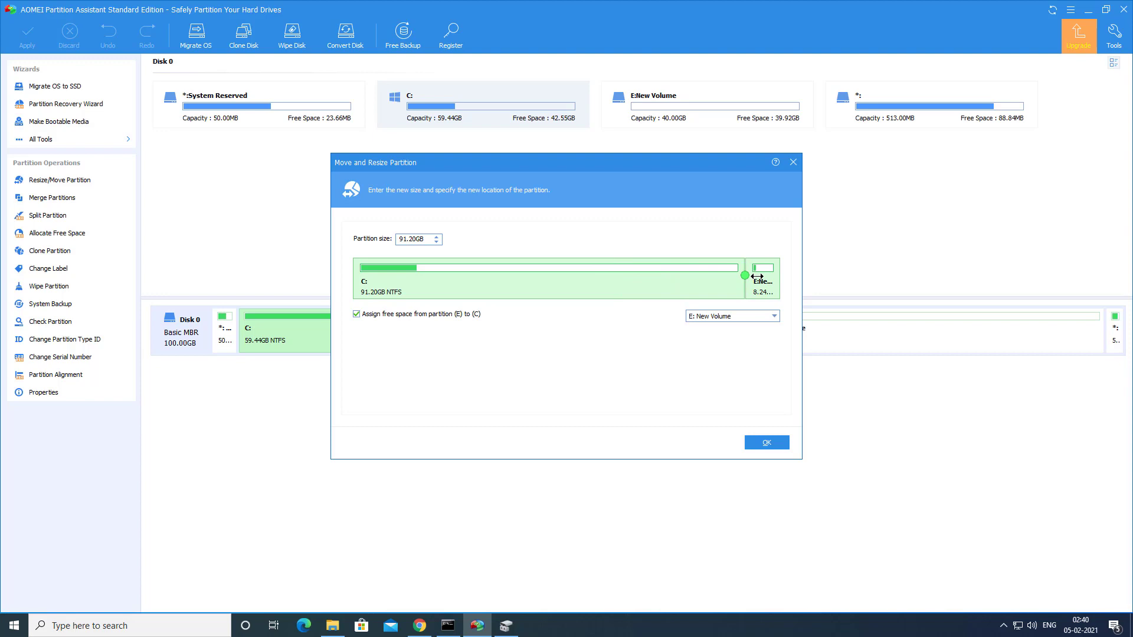
{"action": "left_click_drag", "start_coordinate": [757, 276], "coordinate": [776, 276]}
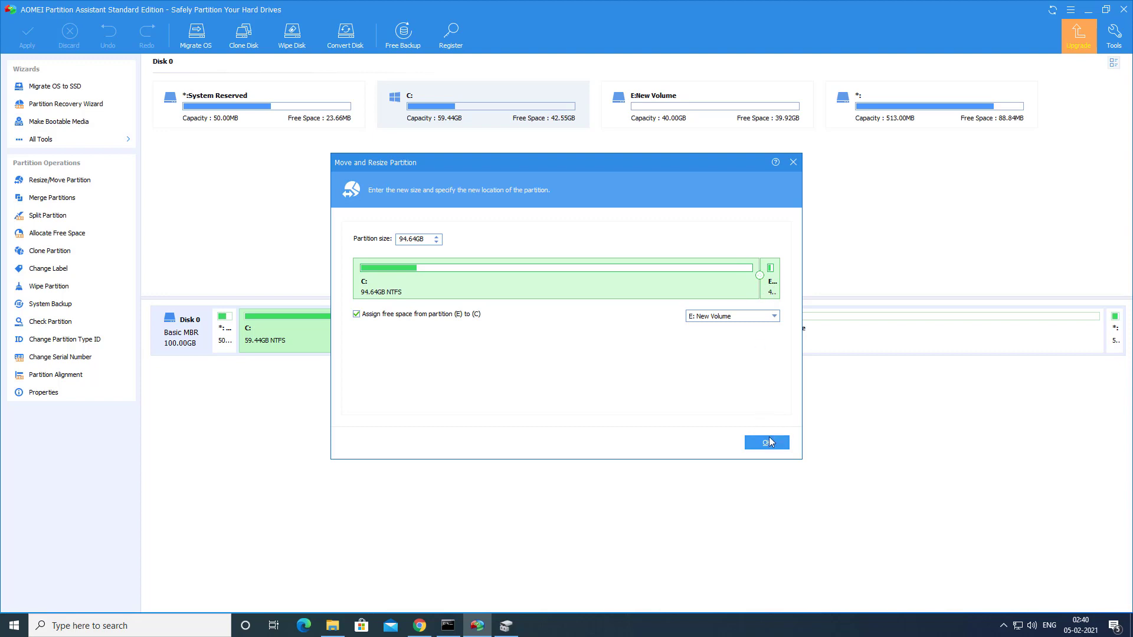
{"action": "left_click", "coordinate": [767, 442]}
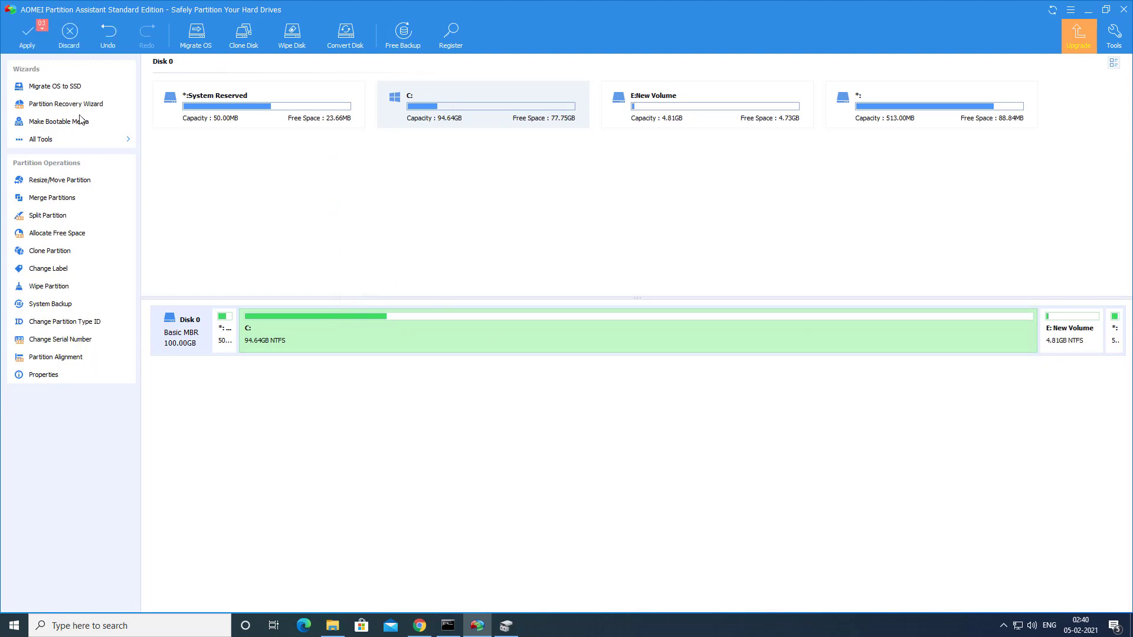
Step: Apply the three pending partition operations, then minimize AOMEI Partition Assistant
{"action": "left_click", "coordinate": [21, 43]}
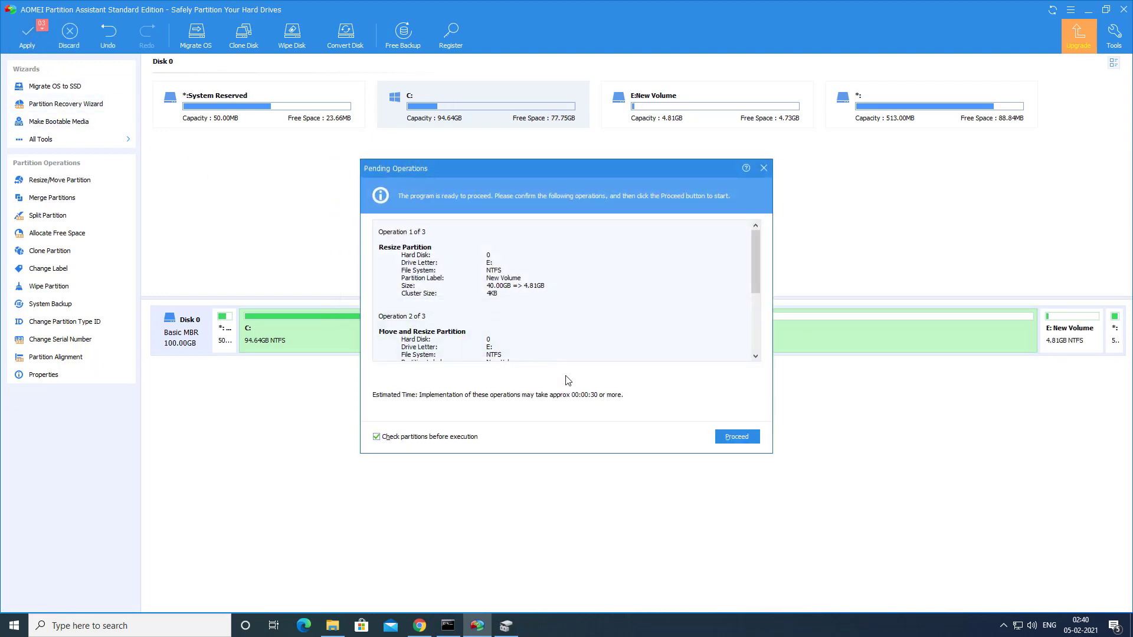
{"action": "left_click", "coordinate": [740, 436]}
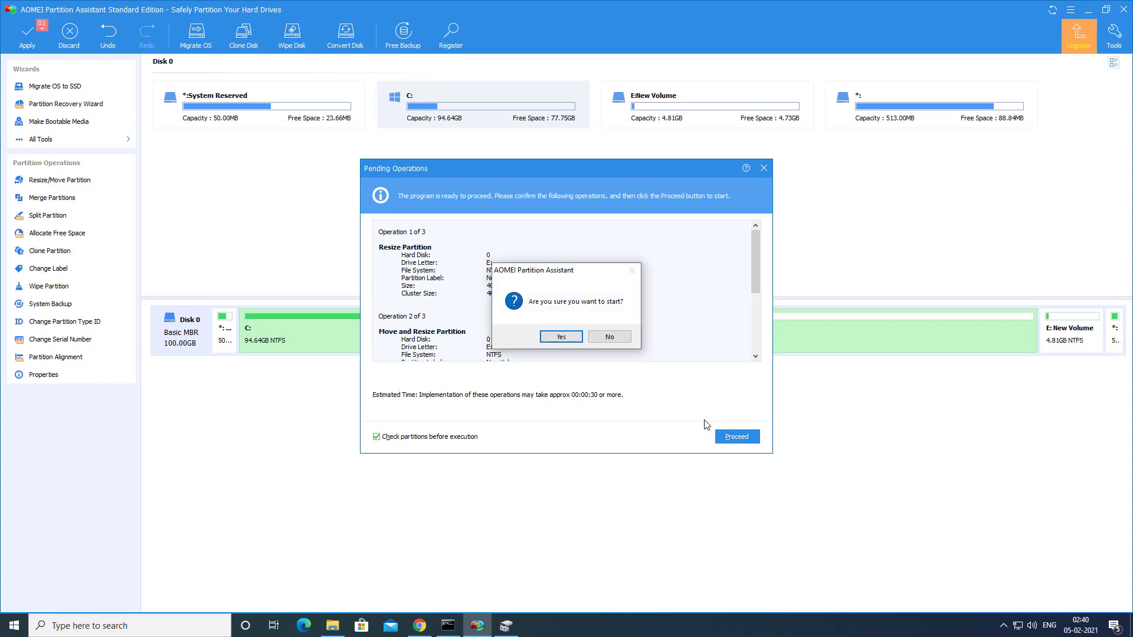
{"action": "left_click", "coordinate": [560, 336]}
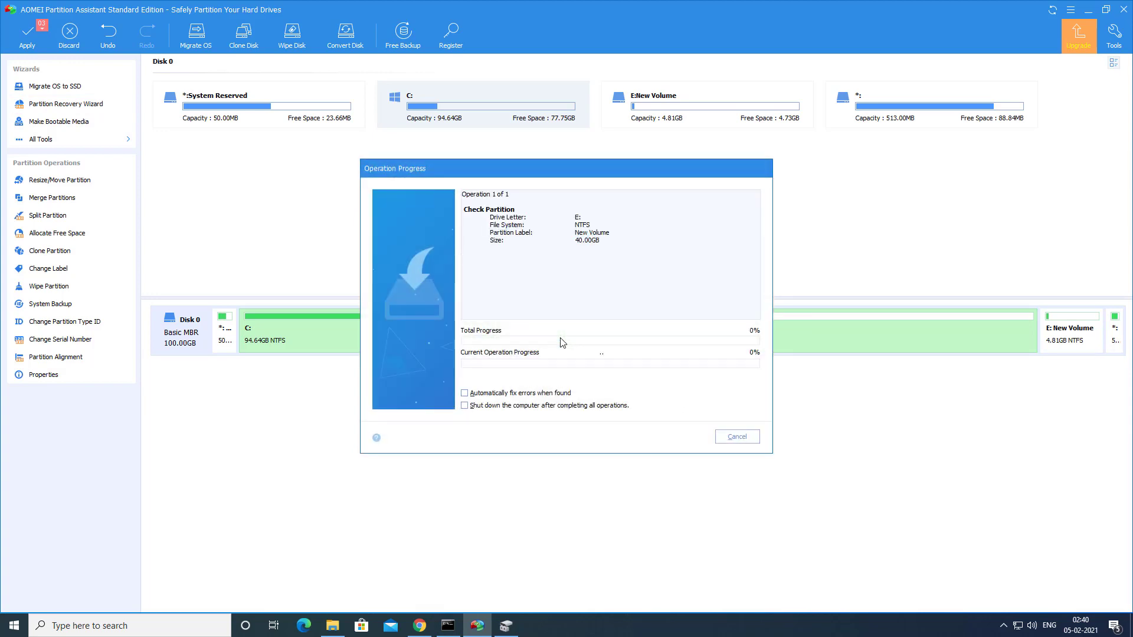
{"action": "left_click", "coordinate": [643, 342]}
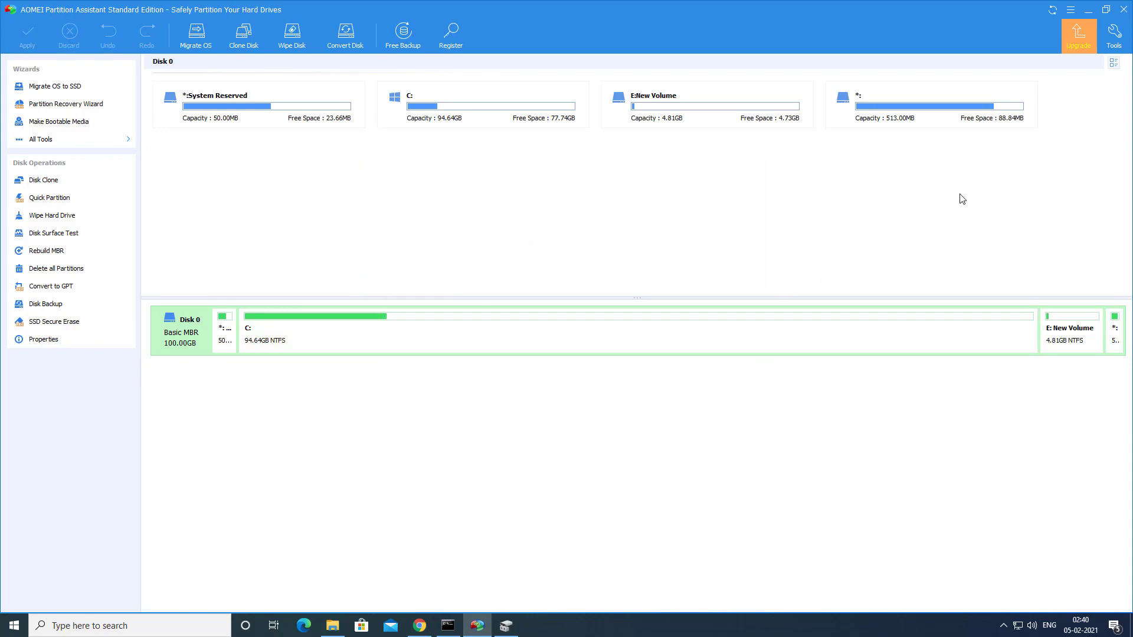
{"action": "left_click", "coordinate": [1088, 9]}
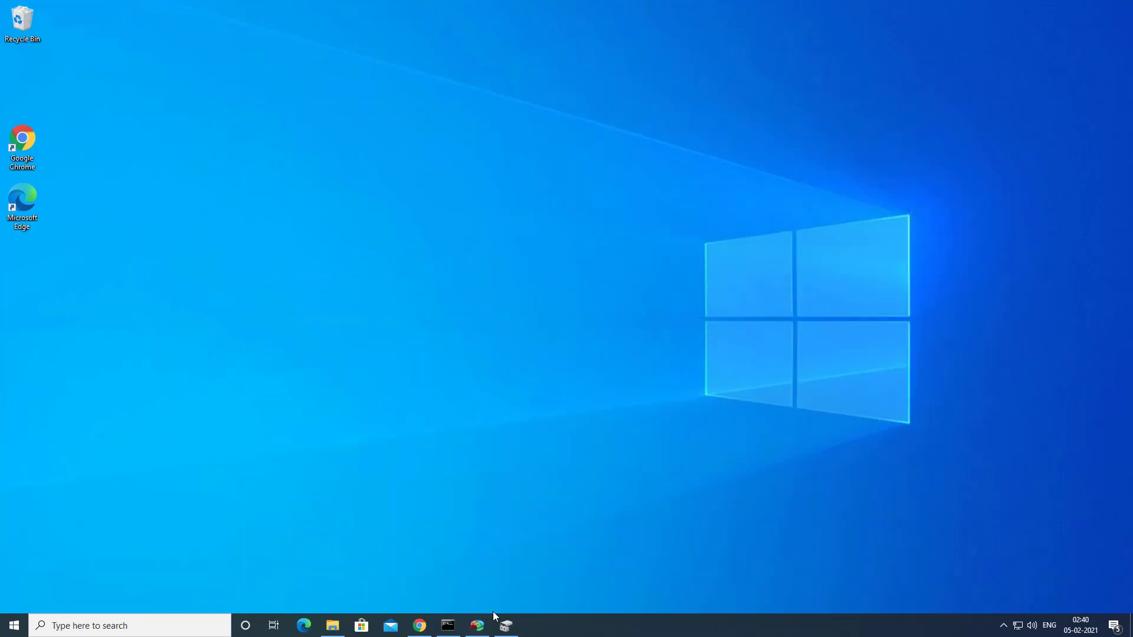
Step: Verify C: at 94.64 GB and E: at 4.81 GB in Disk Management and a refreshed This PC
{"action": "left_click", "coordinate": [510, 623]}
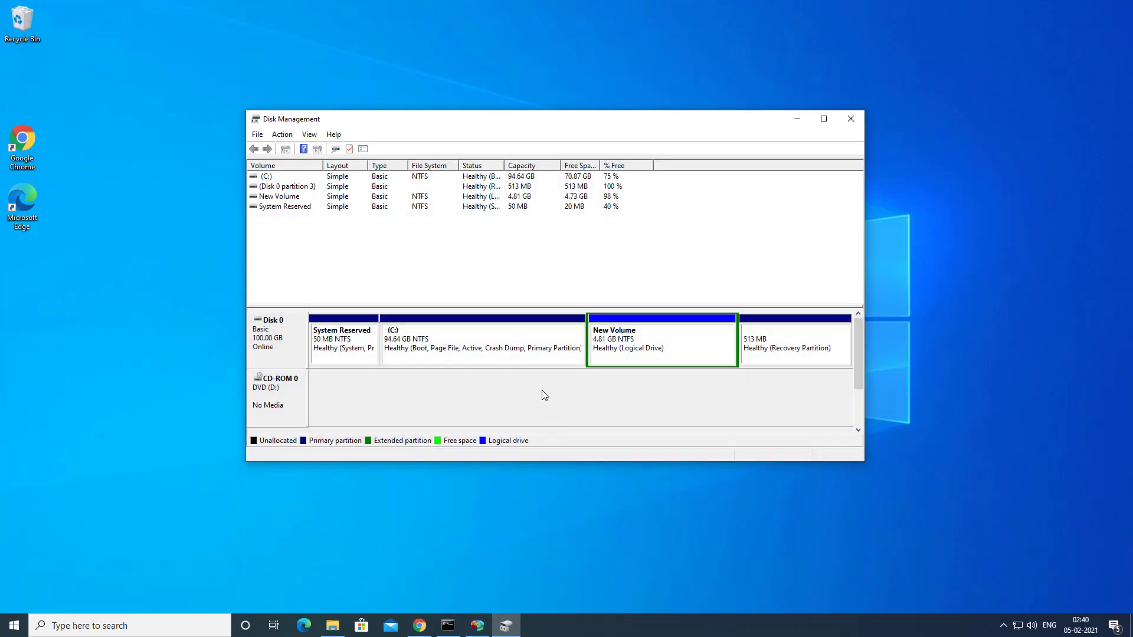
{"action": "left_click", "coordinate": [538, 361]}
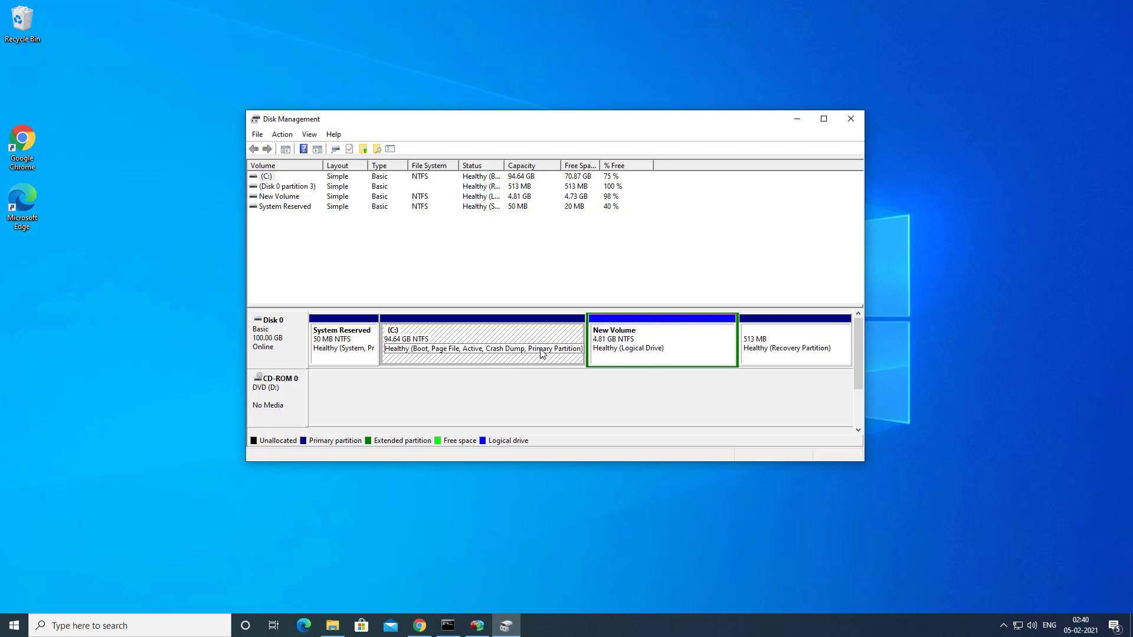
{"action": "left_click", "coordinate": [332, 626]}
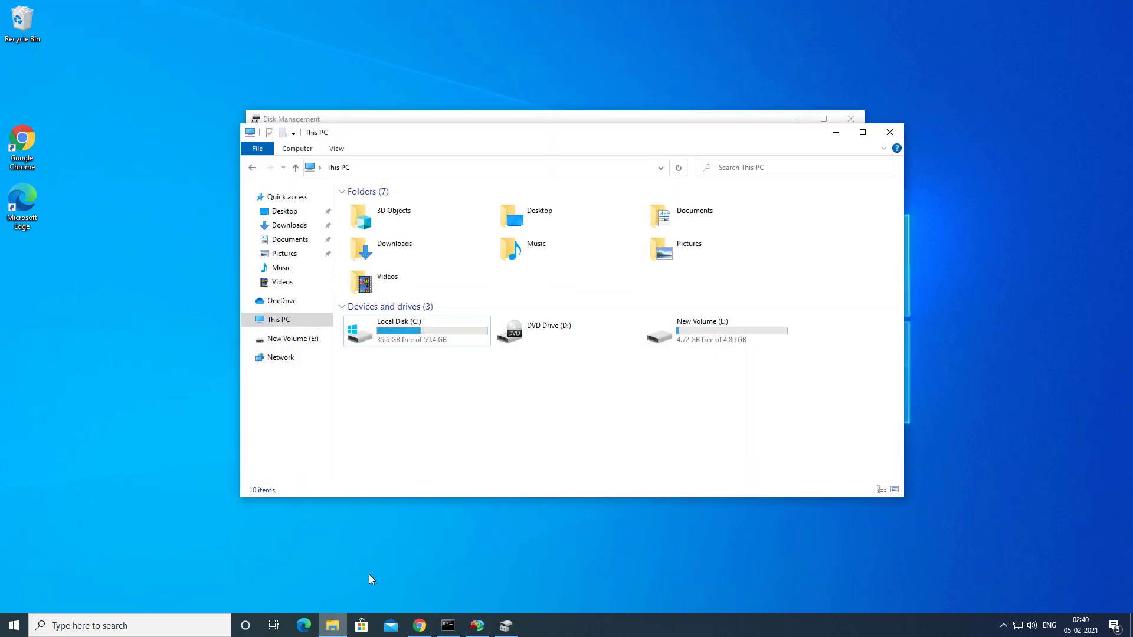
{"action": "right_click", "coordinate": [404, 391]}
{"action": "left_click", "coordinate": [430, 432]}
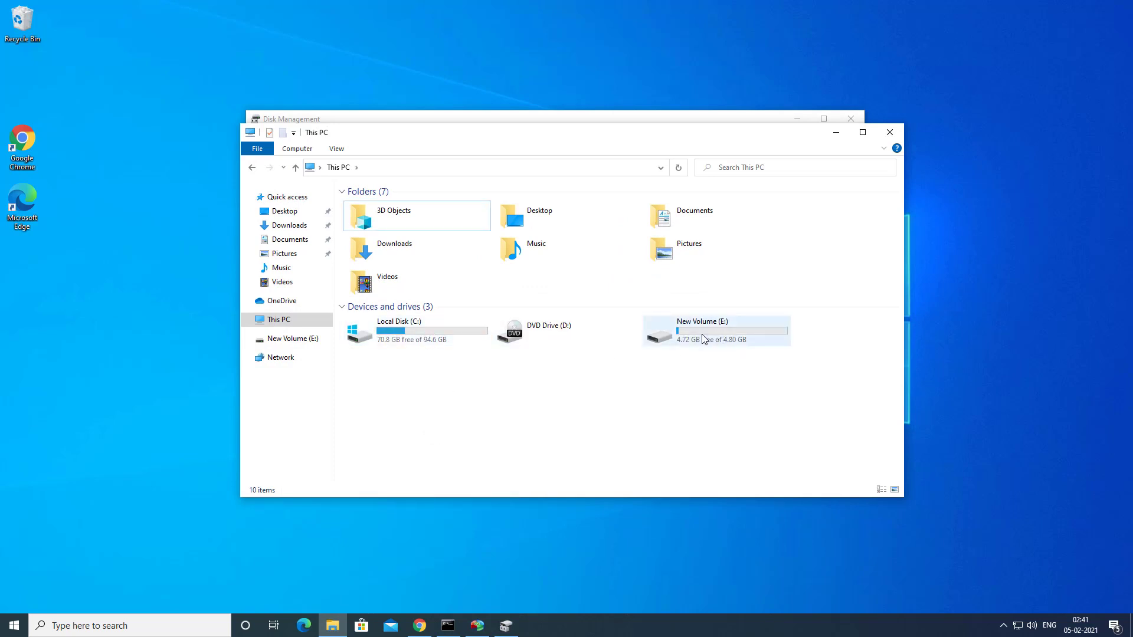
{"action": "left_click", "coordinate": [835, 132]}
{"action": "left_click", "coordinate": [796, 118]}
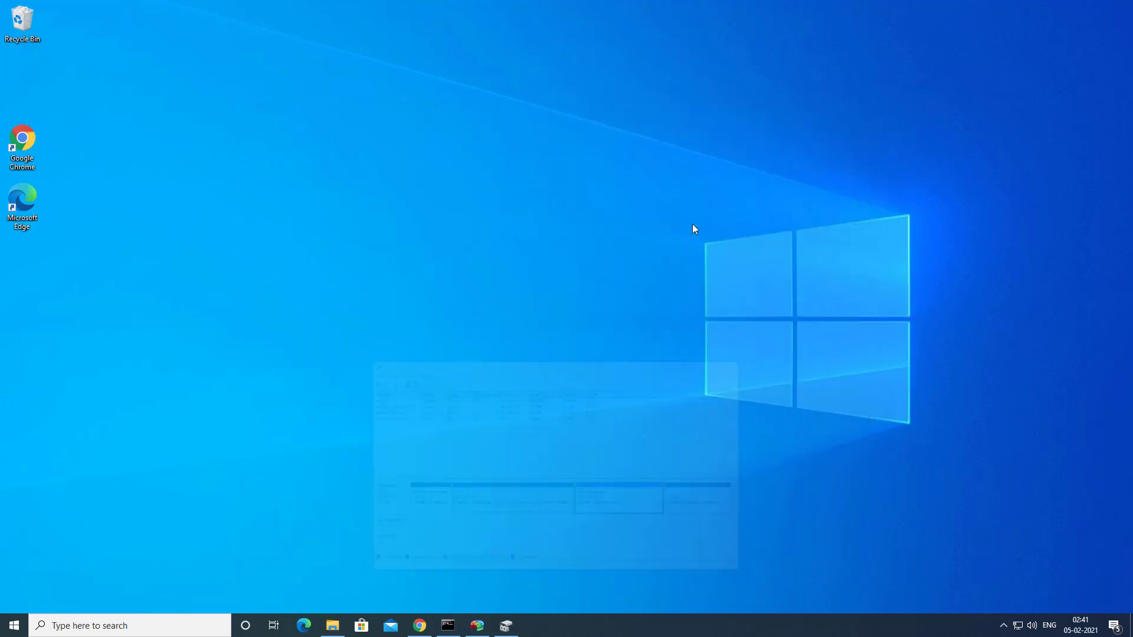